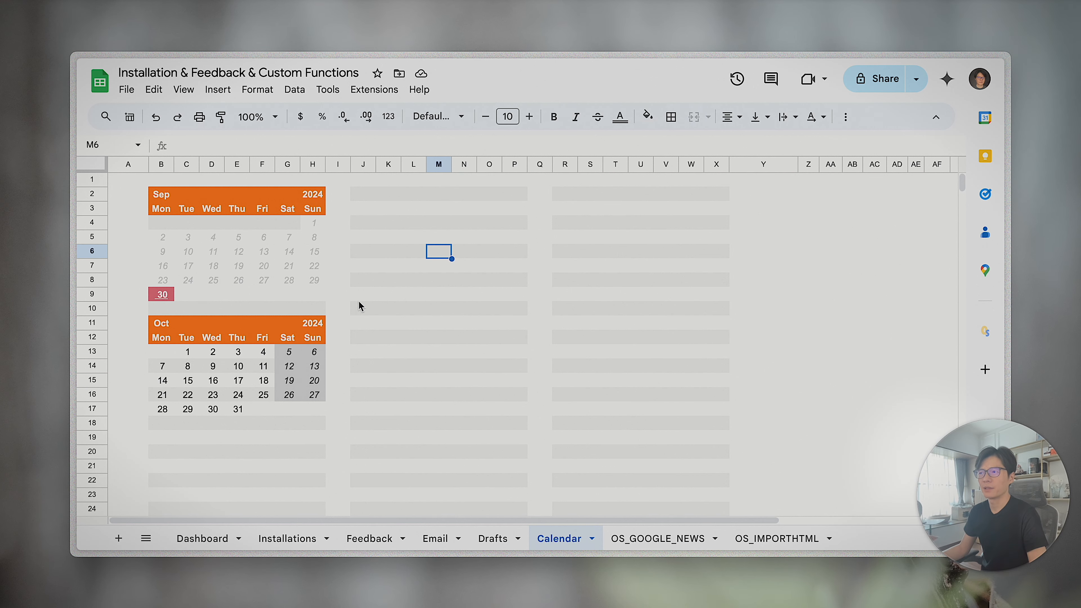
Step: Start an OS_CALENDAR formula in the empty cell Z2 of the Calendar sheet
click(393, 210)
scroll(664, 239, right, 5)
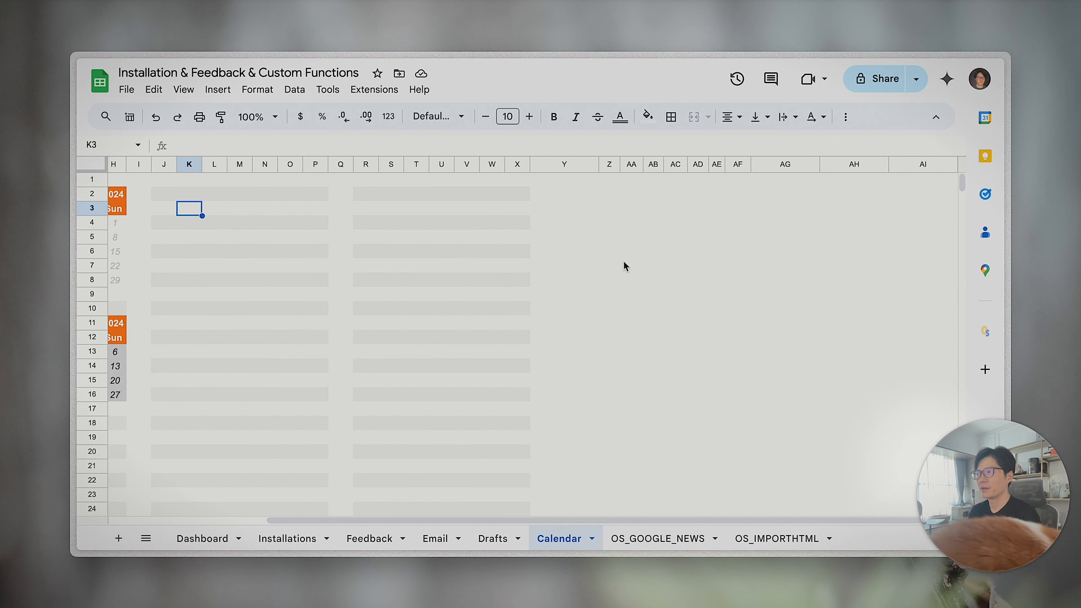
click(593, 197)
click(612, 196)
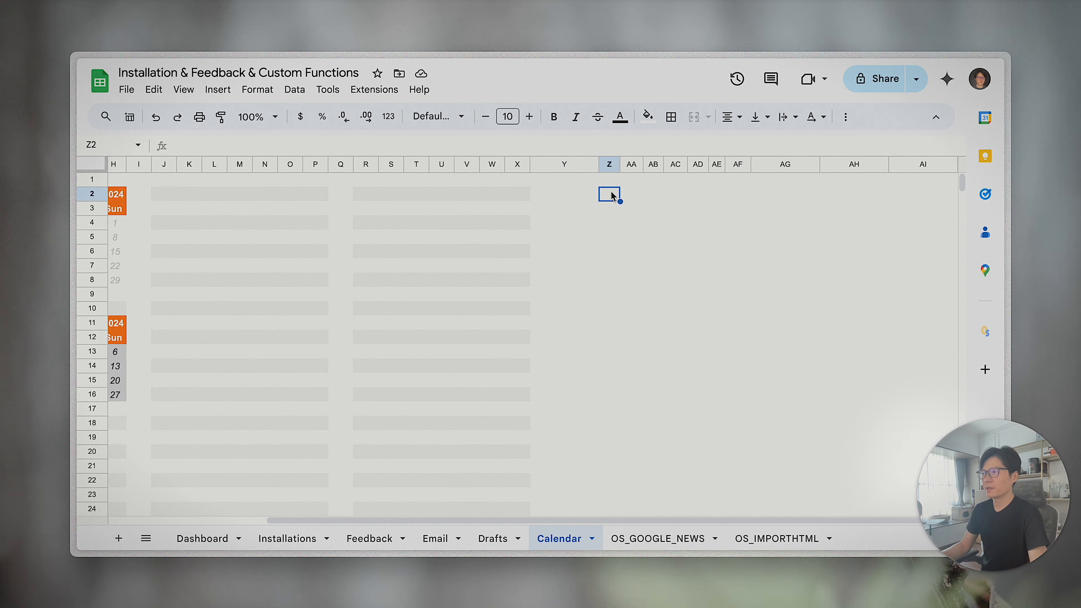
text(=OS)
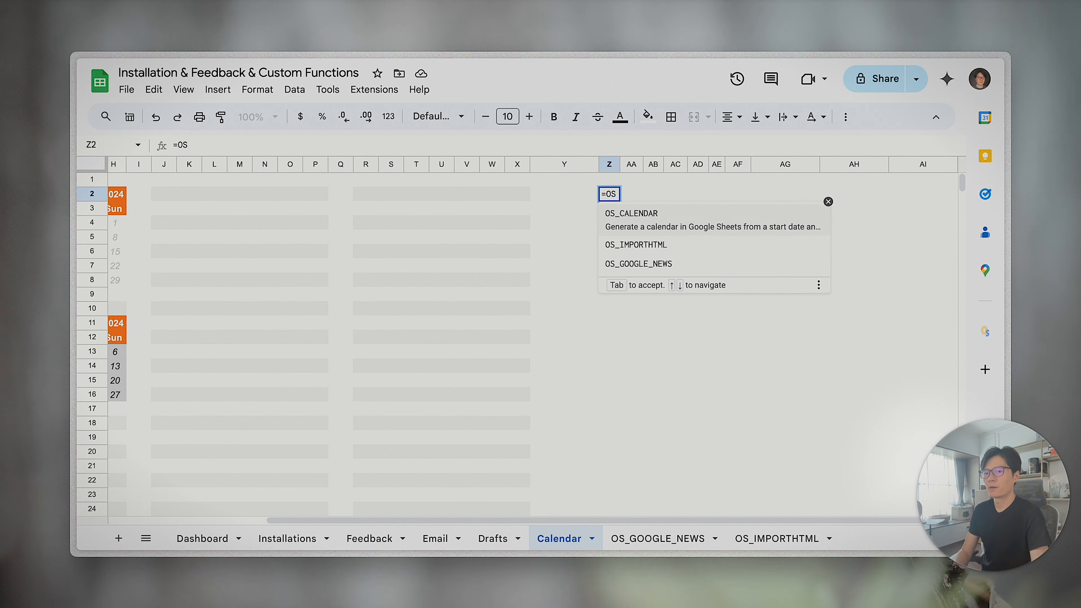
text(_C)
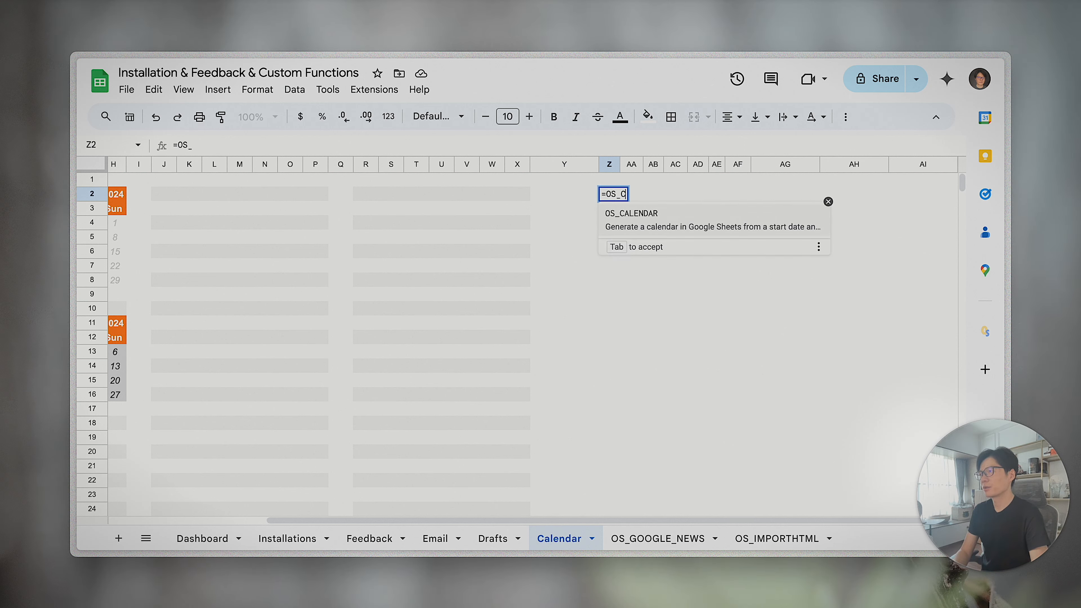
key(Tab)
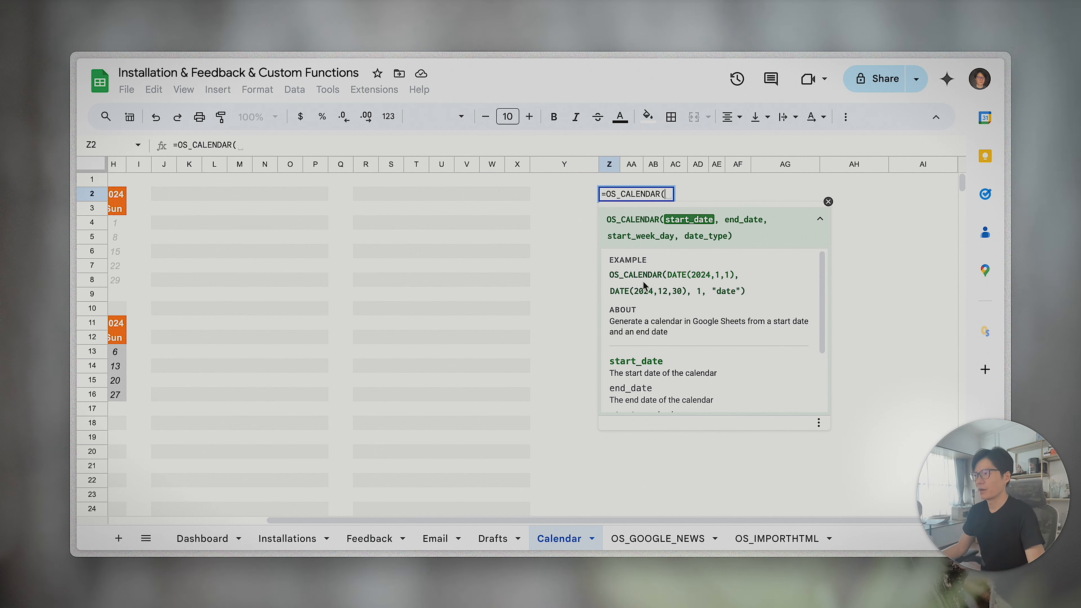
Step: Complete the formula in Z2 with the help example's arguments: DATE(2024,1,1), DATE(2024,12,30), 1, "date"
drag(672, 275, 748, 294)
key(ctrl+c)
click(673, 197)
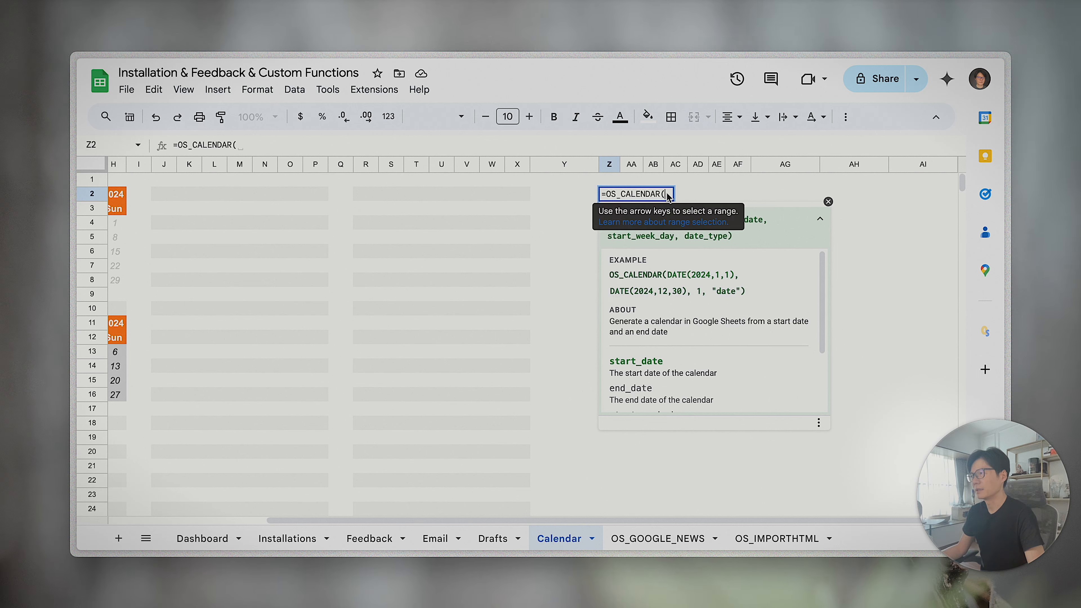
key(ctrl+v)
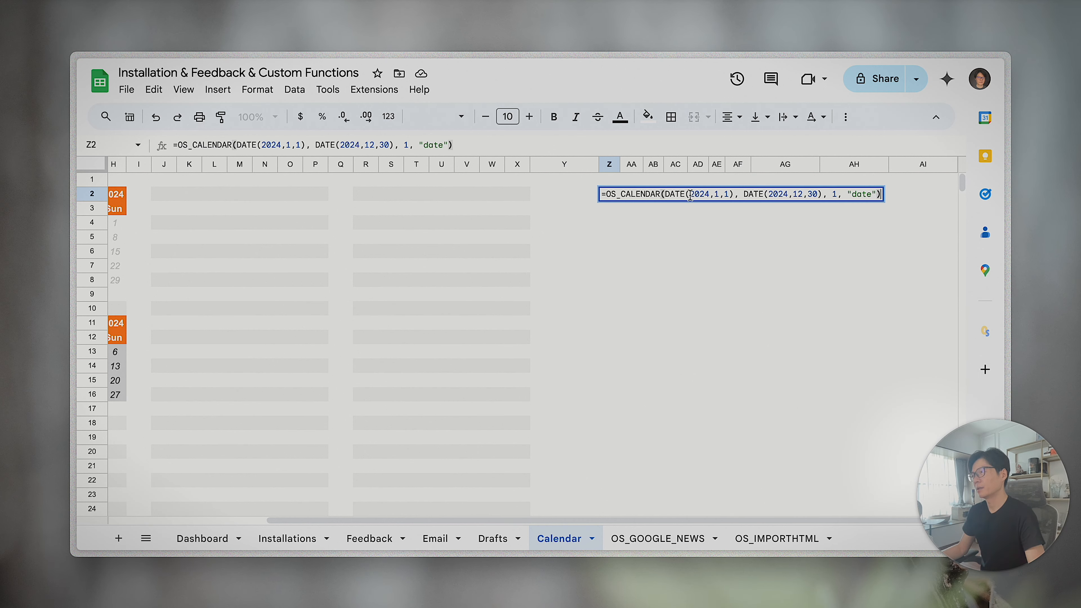
key(Return)
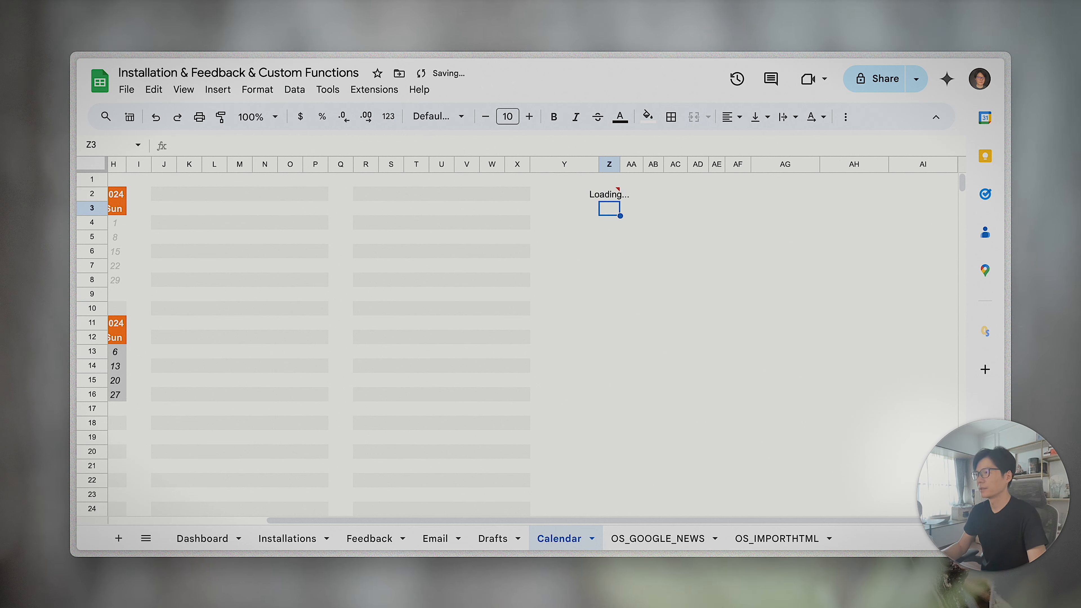
Step: Examine the calendar generated from Z2, from the January block down to the December block
click(608, 194)
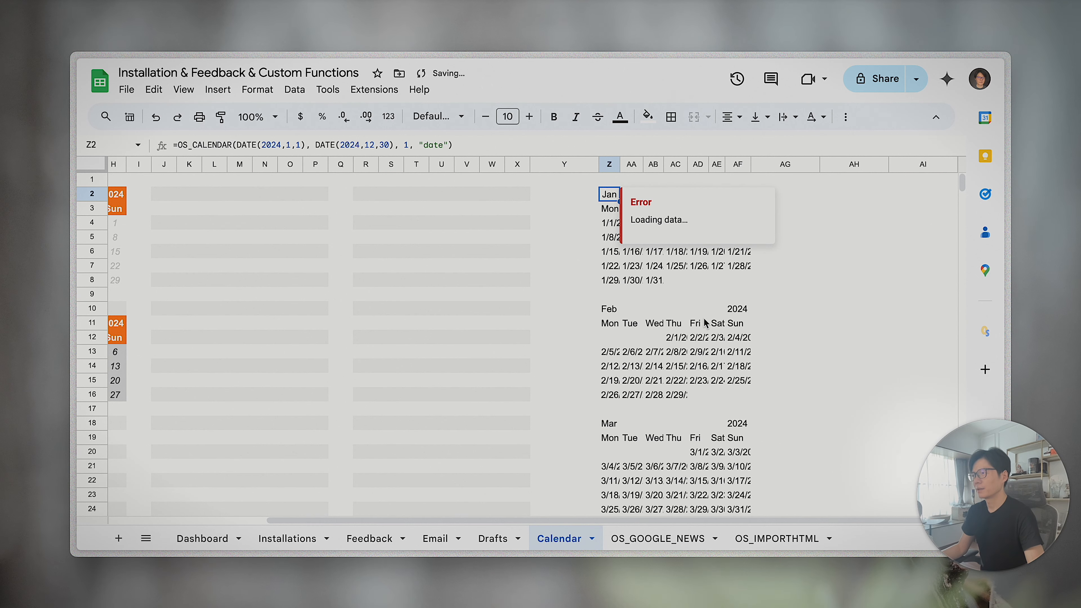
click(615, 294)
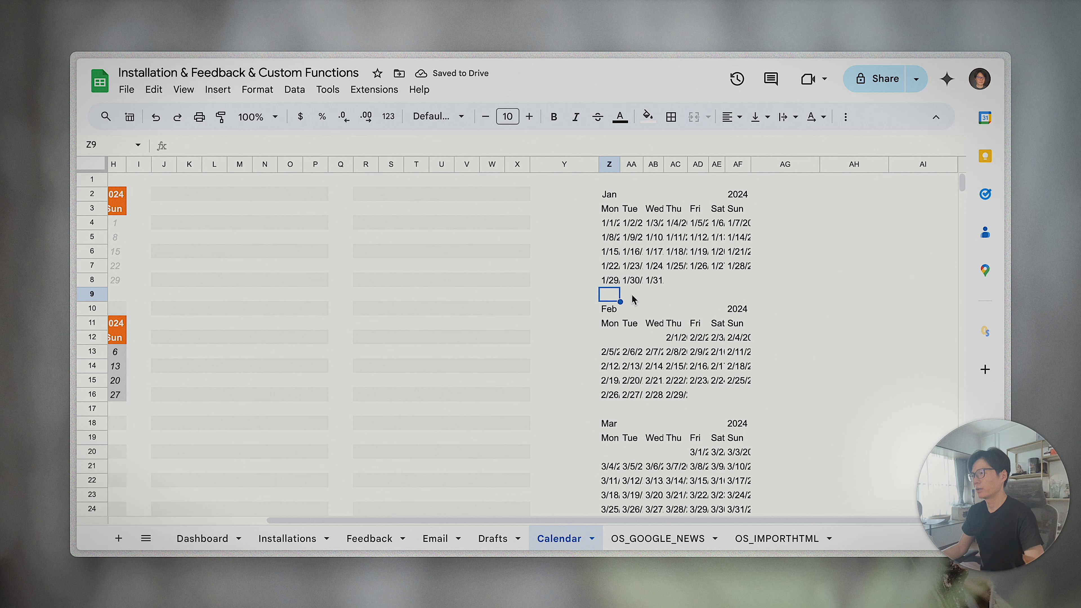
click(613, 198)
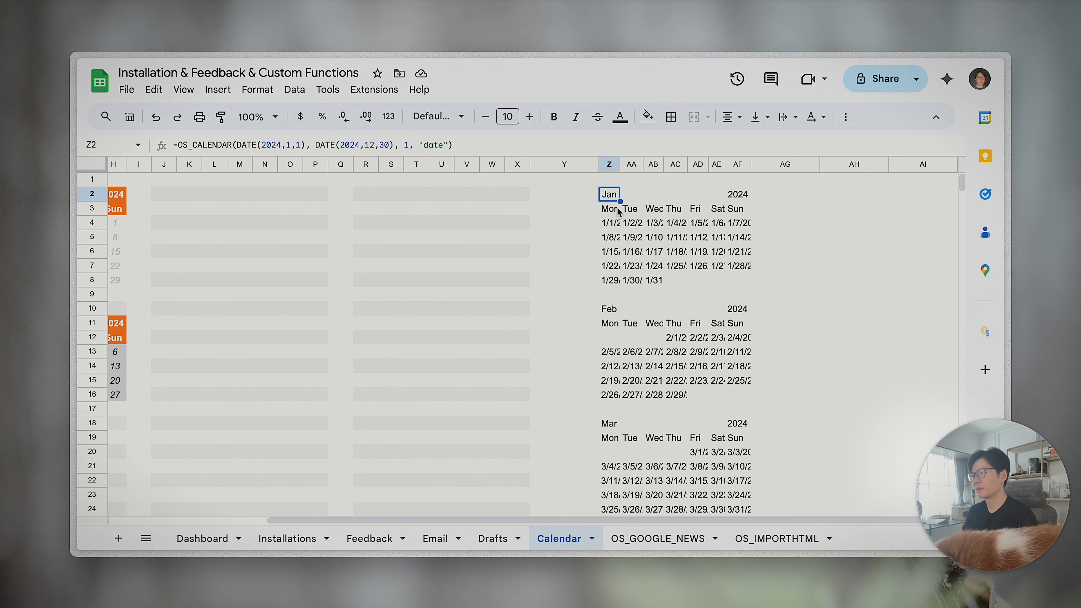
click(617, 228)
click(614, 199)
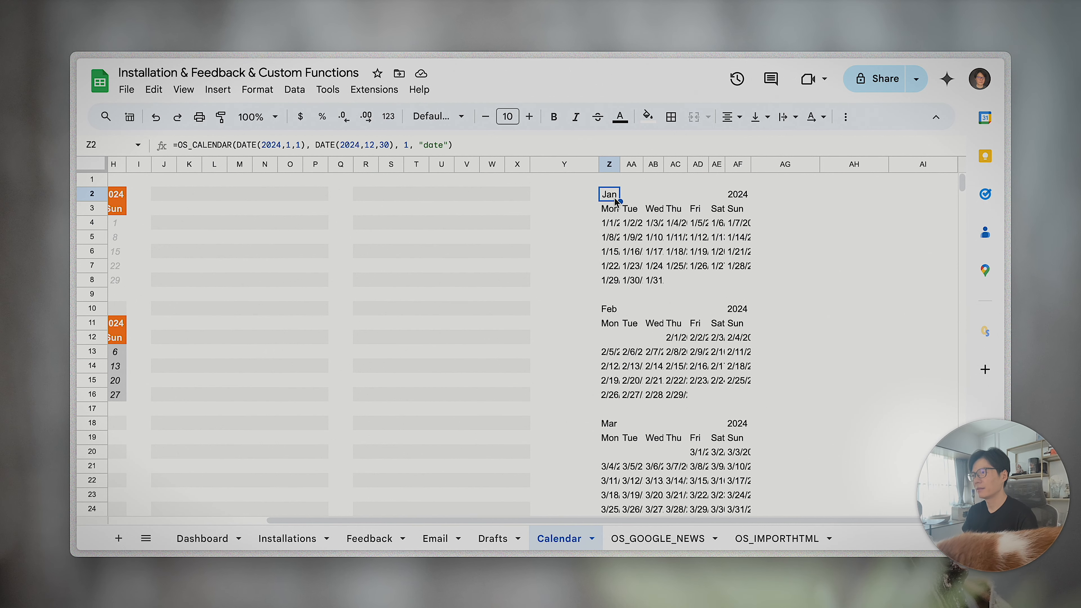
scroll(621, 303, down, 20)
scroll(621, 303, up, 5)
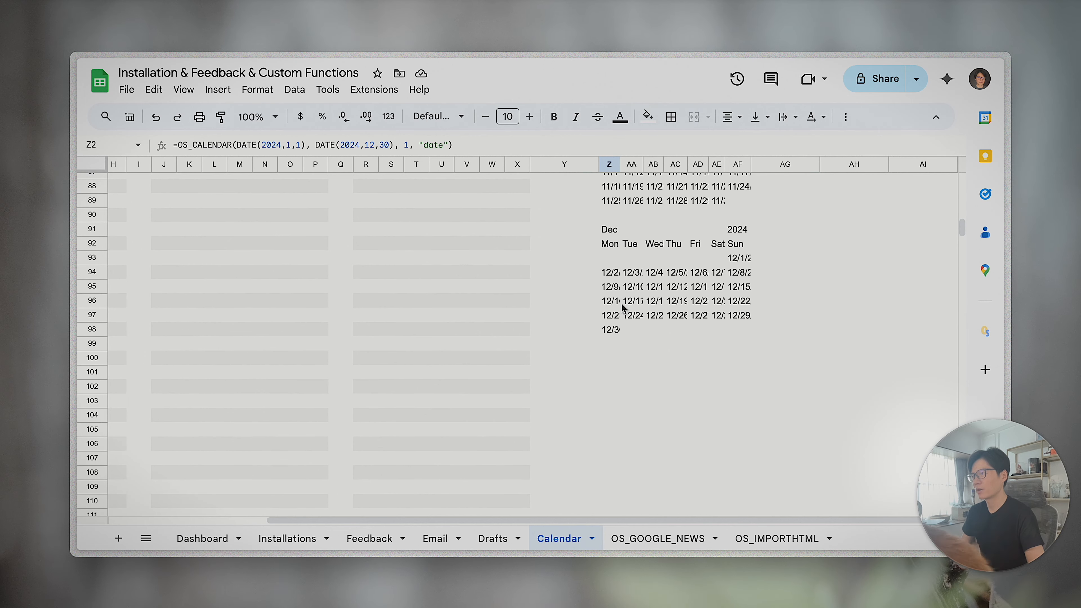
click(608, 350)
scroll(669, 361, up, 20)
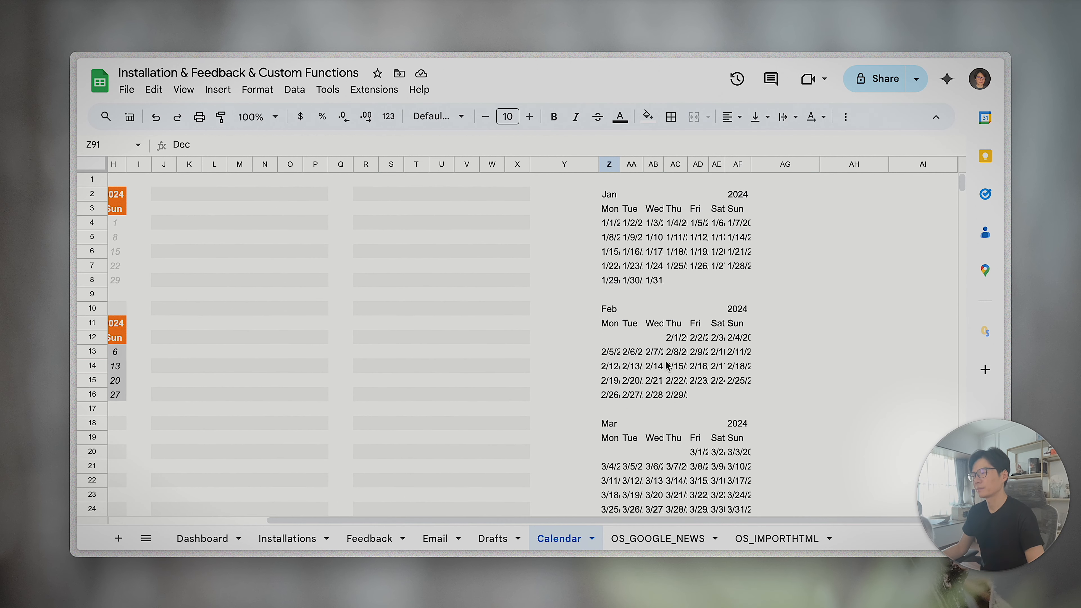
Step: Inspect the contents of the first January day cells, Z4 and AA4, without changing them
click(610, 198)
click(618, 220)
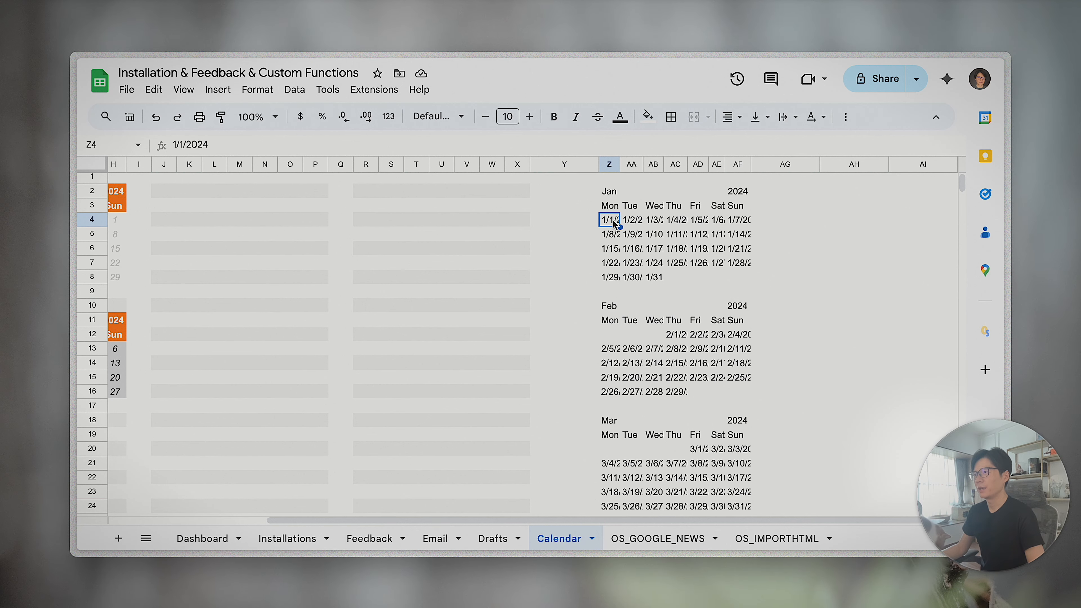
double_click(613, 220)
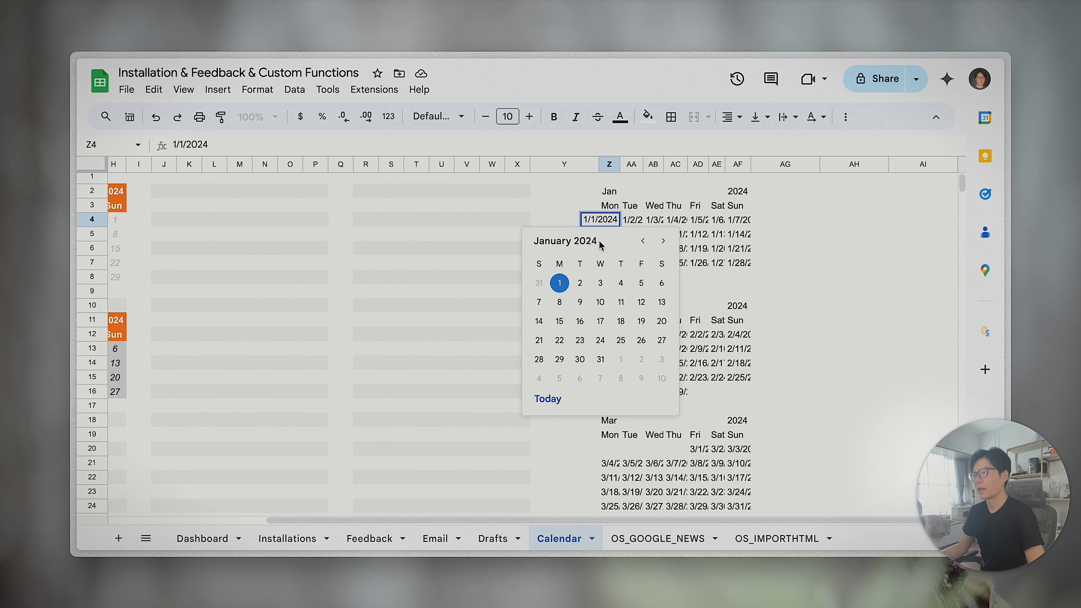
double_click(640, 221)
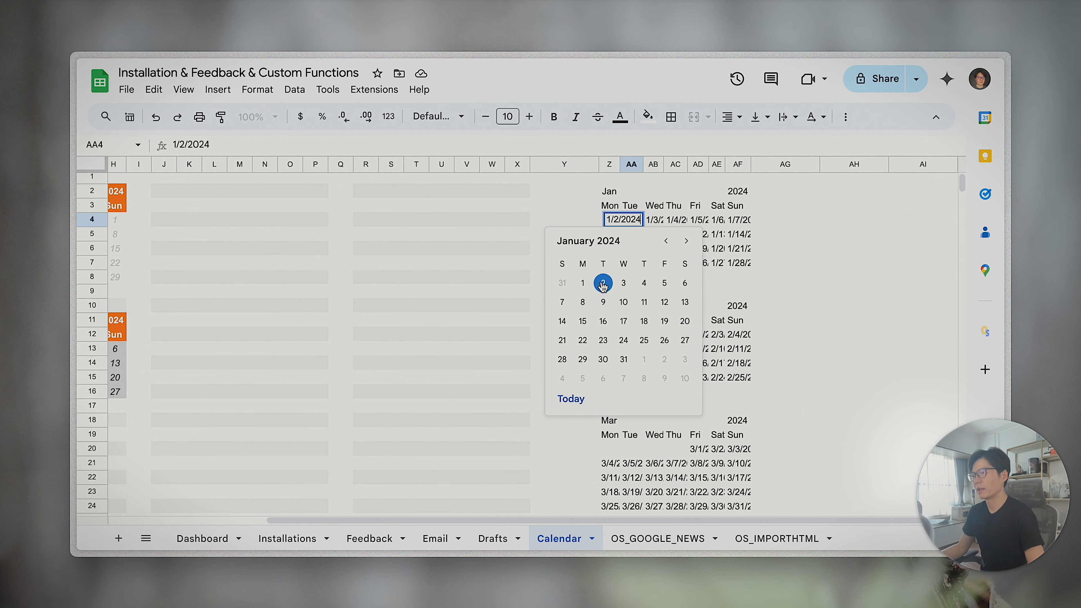
click(662, 222)
double_click(638, 221)
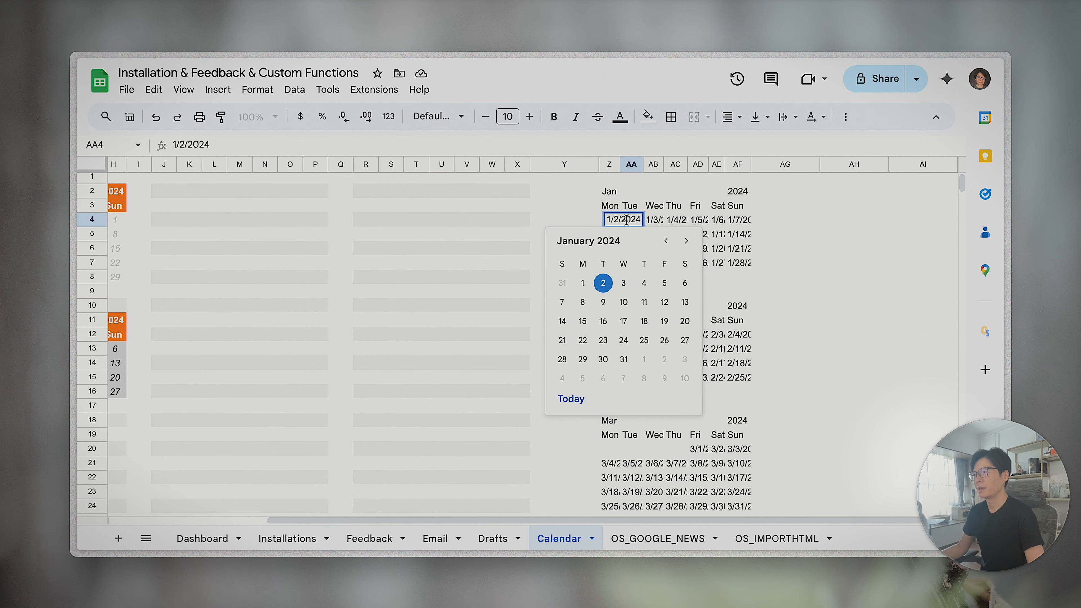
key(Escape)
Step: Set the date_type argument of the OS_CALENDAR formula in Z2 to "number"
click(613, 193)
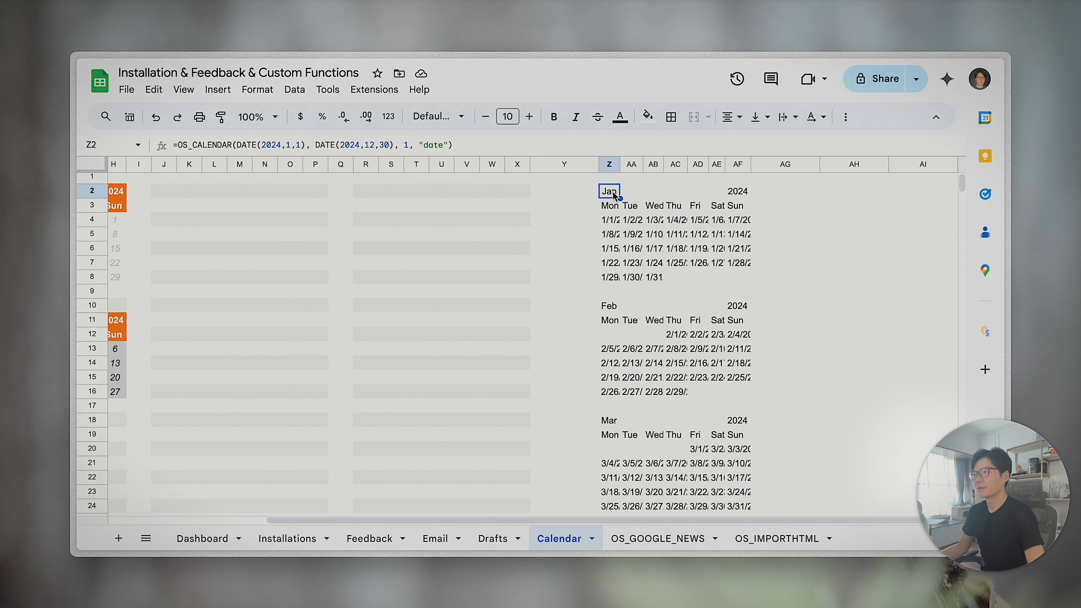
click(408, 144)
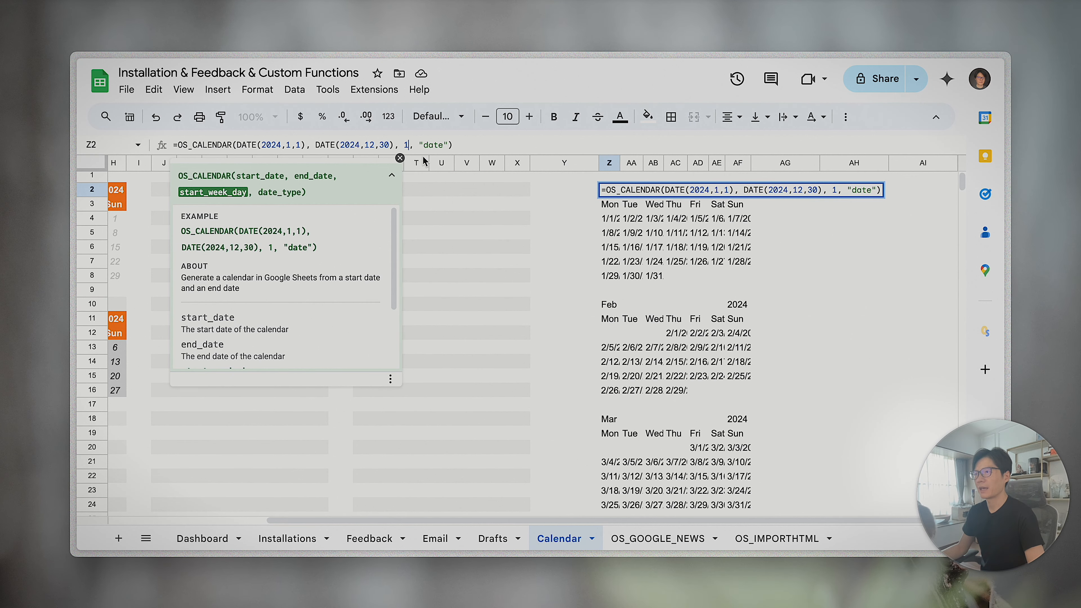
scroll(258, 243, down, 4)
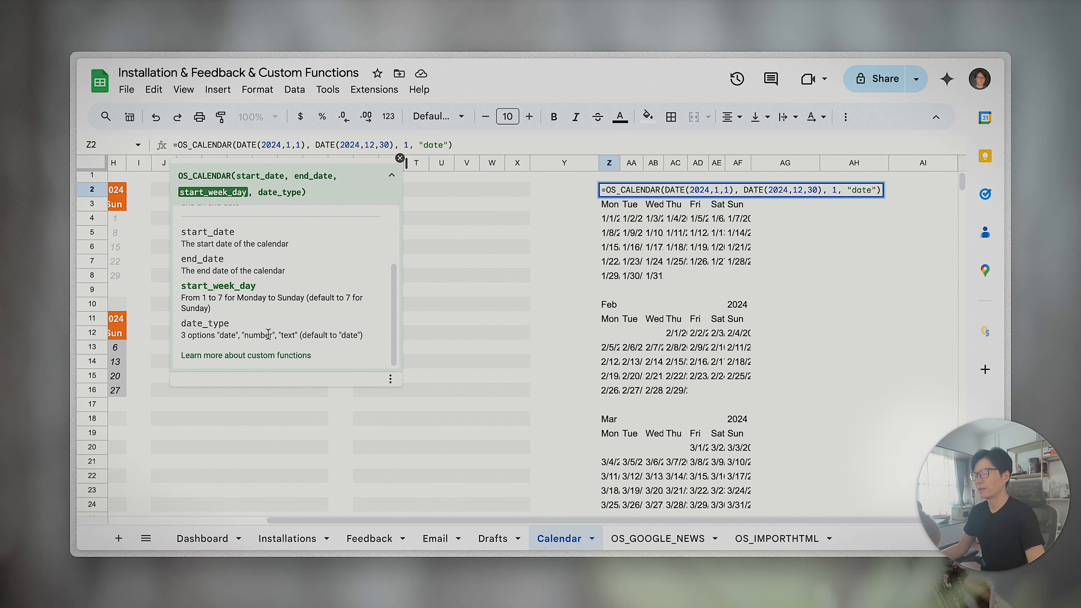
click(442, 145)
key(BackSpace)
key(BackSpace)
key(BackSpace)
key(BackSpace)
text(number)
key(Return)
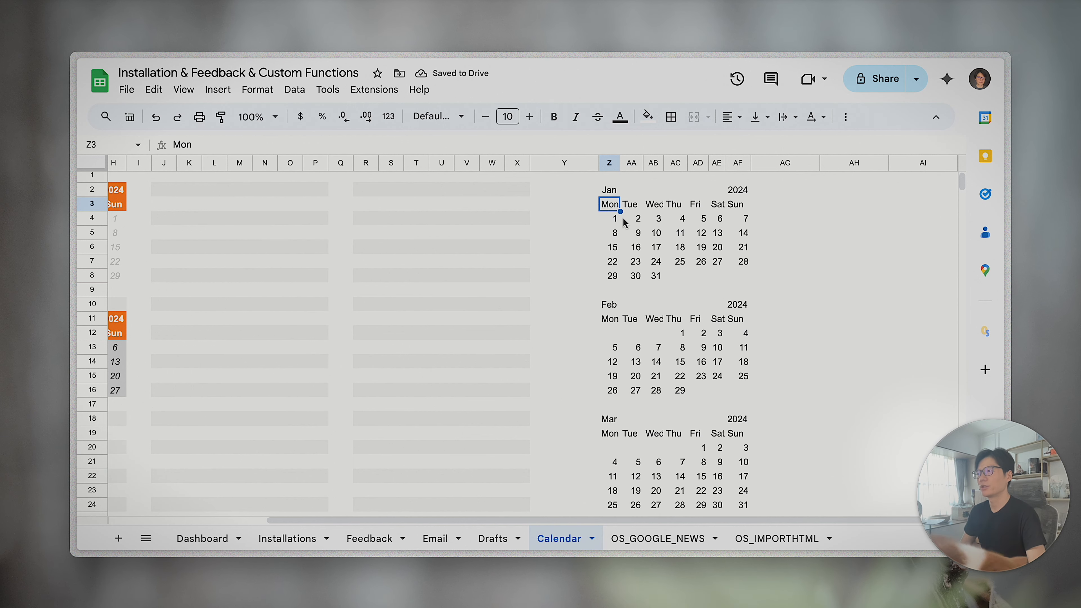
Step: Check the contents of individual January day cells across row 4 and in AB8
click(617, 218)
click(638, 220)
click(658, 219)
click(678, 221)
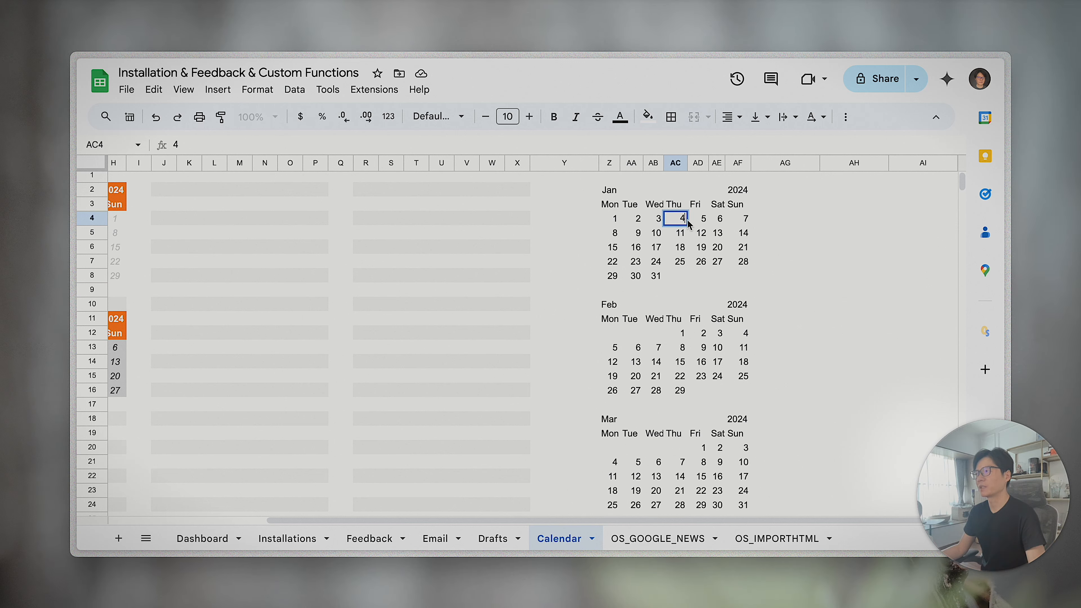
click(701, 218)
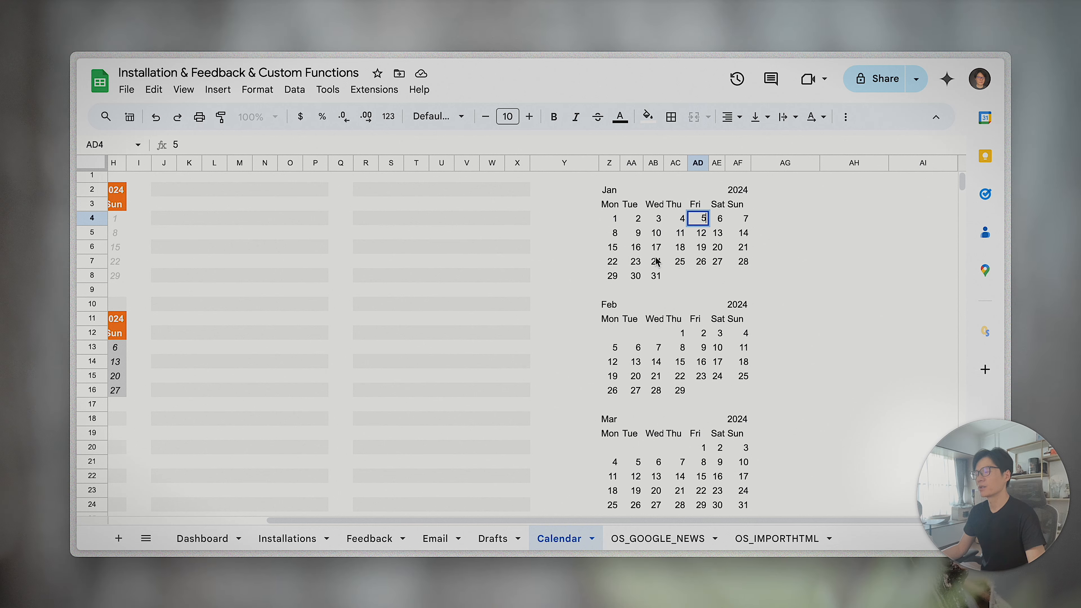
click(658, 277)
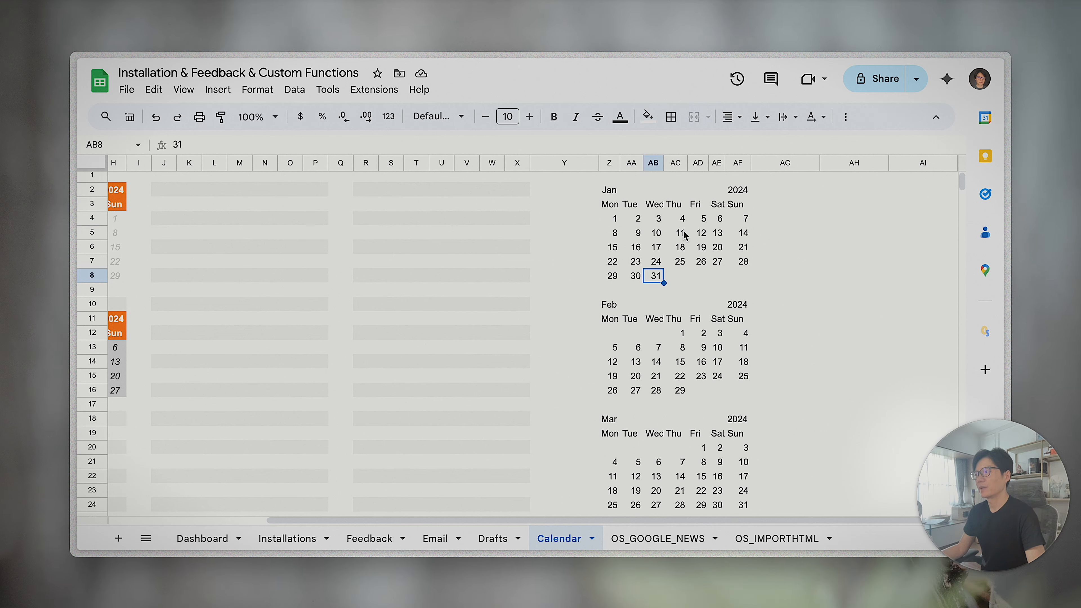
click(683, 219)
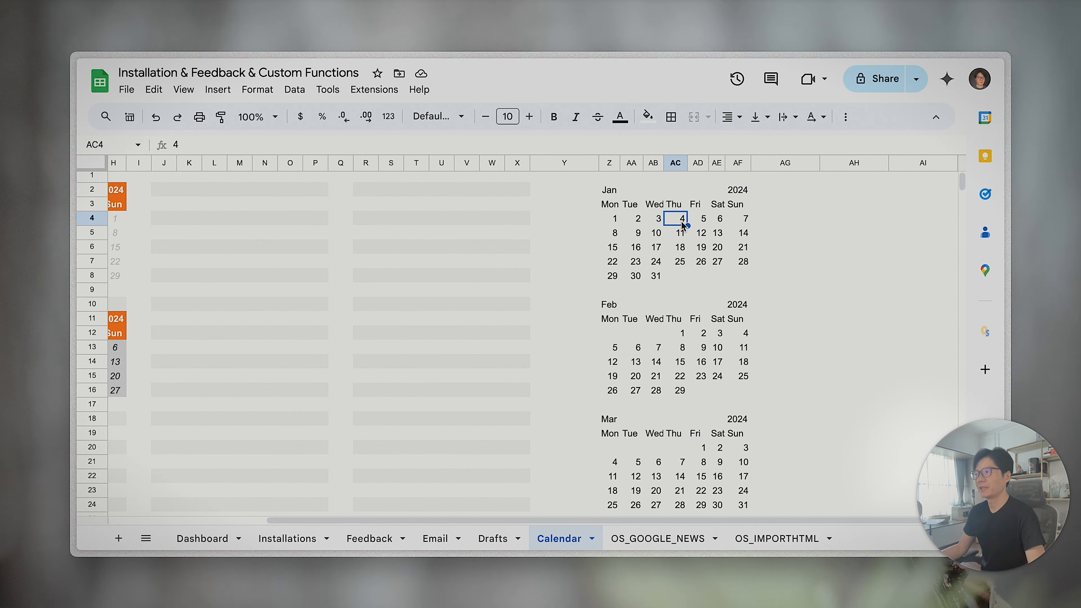
Step: Review the January day block Z4:AF8 and its Monday column Z4:Z8 against the formula in Z2
drag(609, 222, 741, 278)
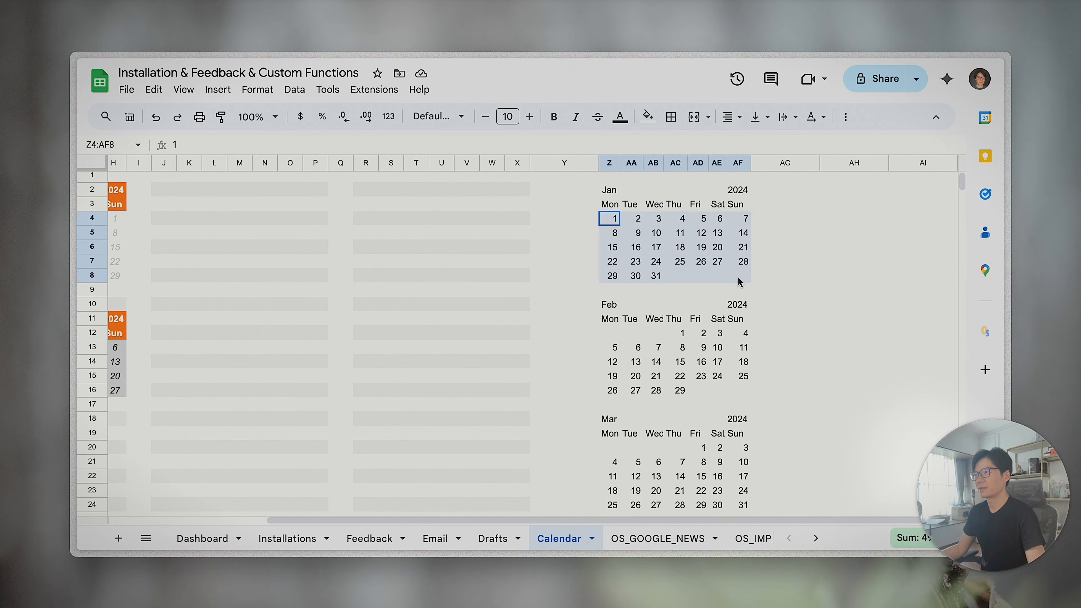
click(636, 247)
click(615, 225)
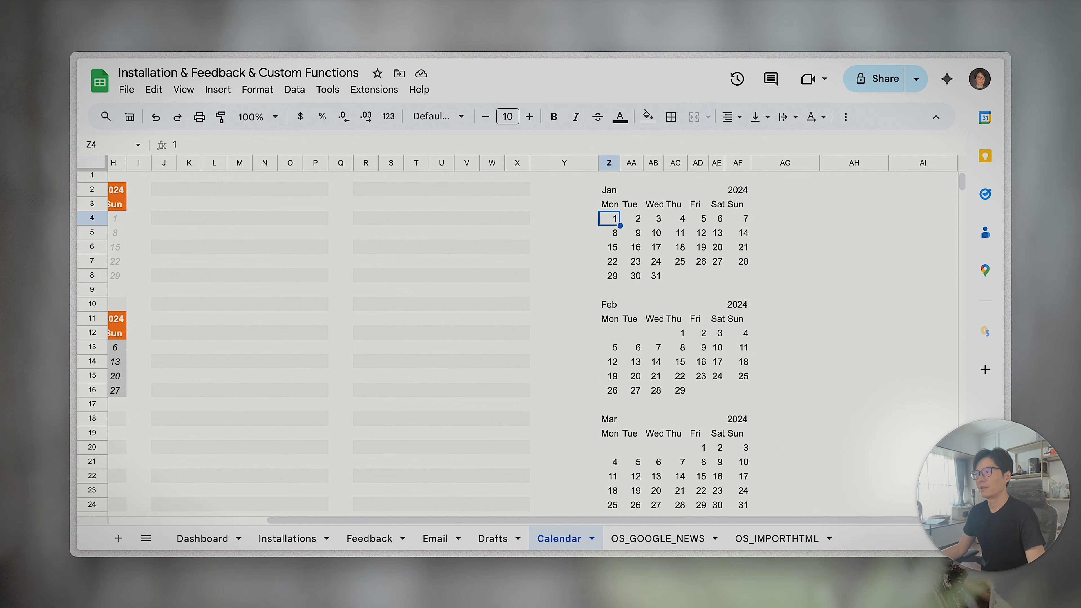
drag(616, 276, 743, 221)
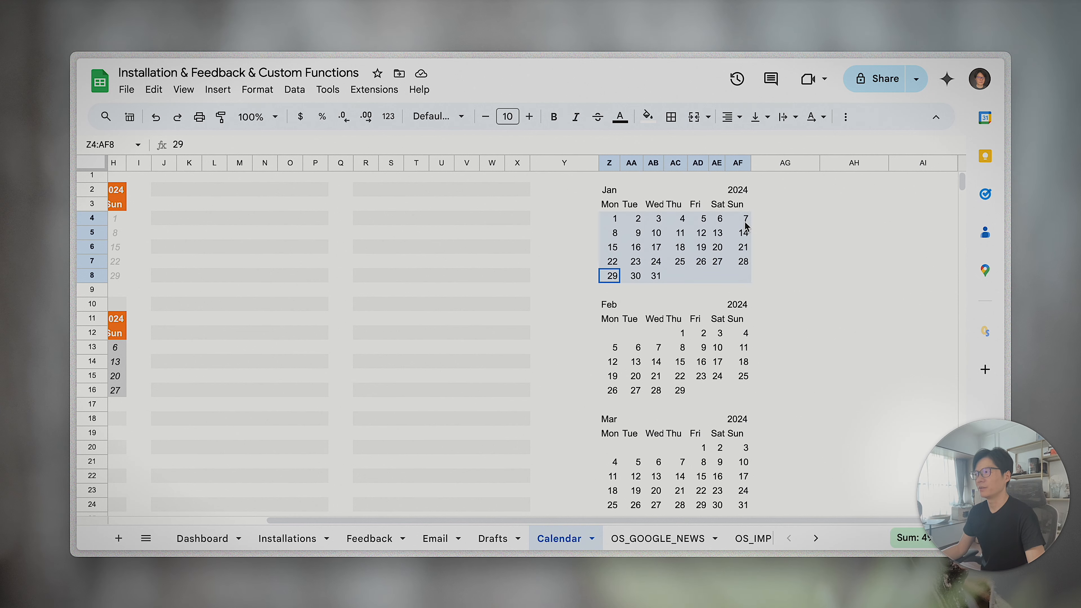
click(614, 221)
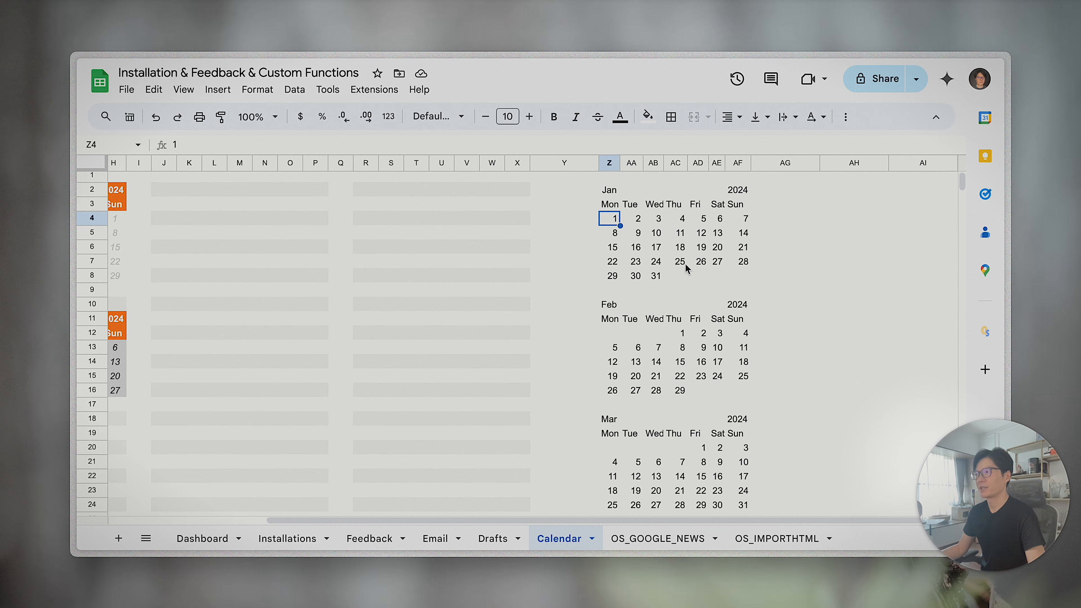
click(607, 192)
drag(613, 218, 618, 280)
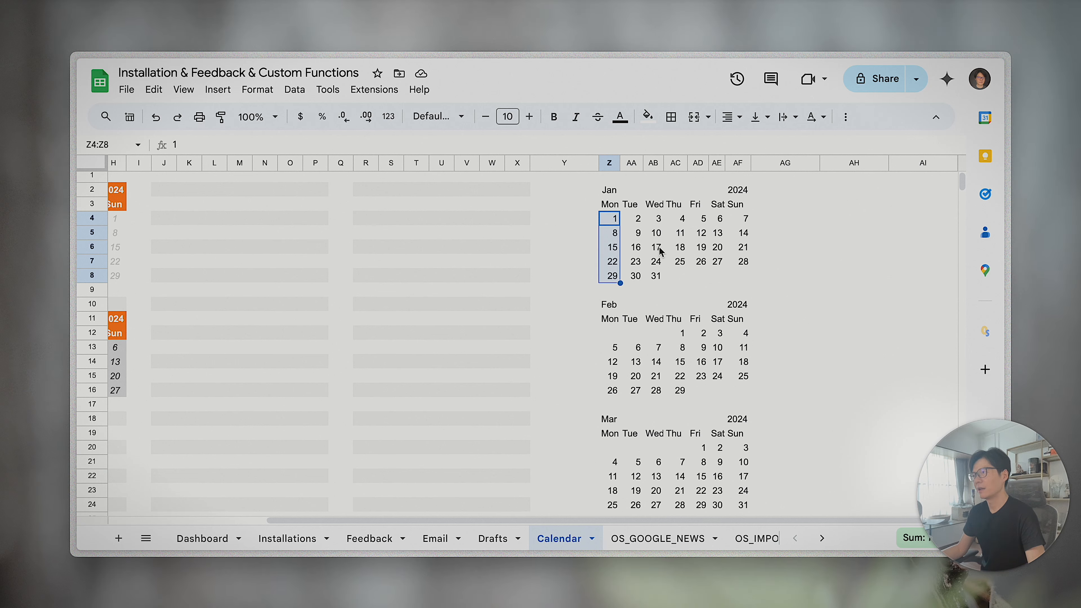
click(621, 195)
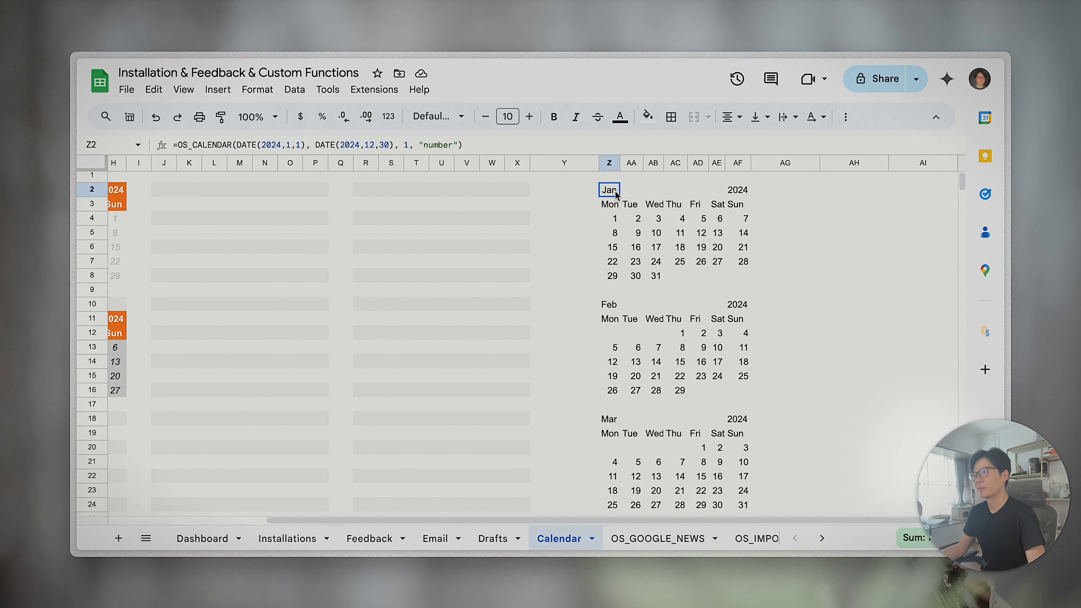
click(617, 221)
Step: Set the date_type argument of the OS_CALENDAR formula in Z2 to "text"
click(617, 192)
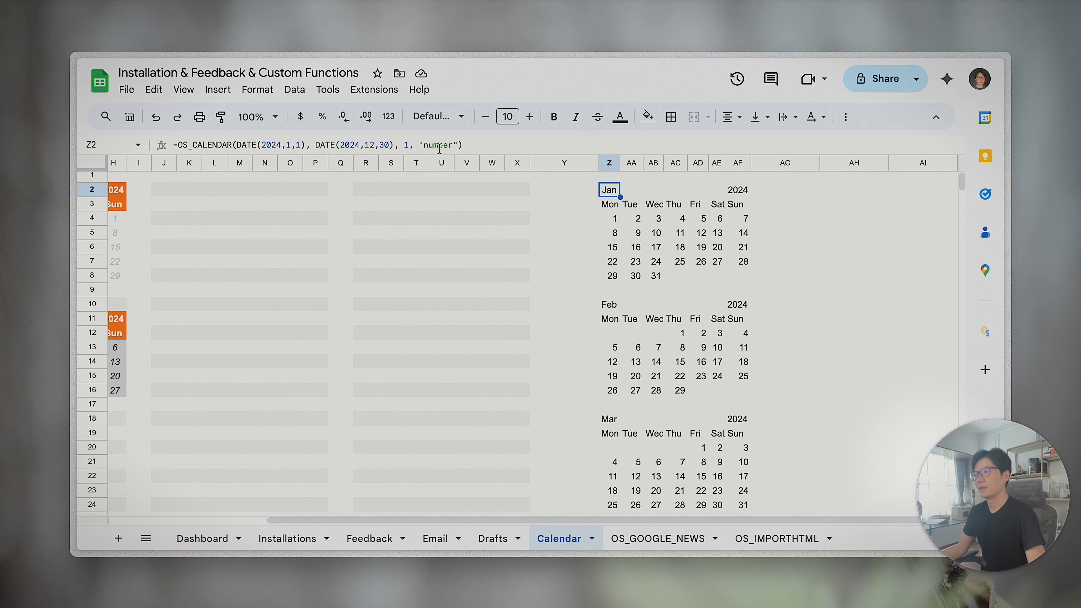
click(439, 146)
double_click(449, 146)
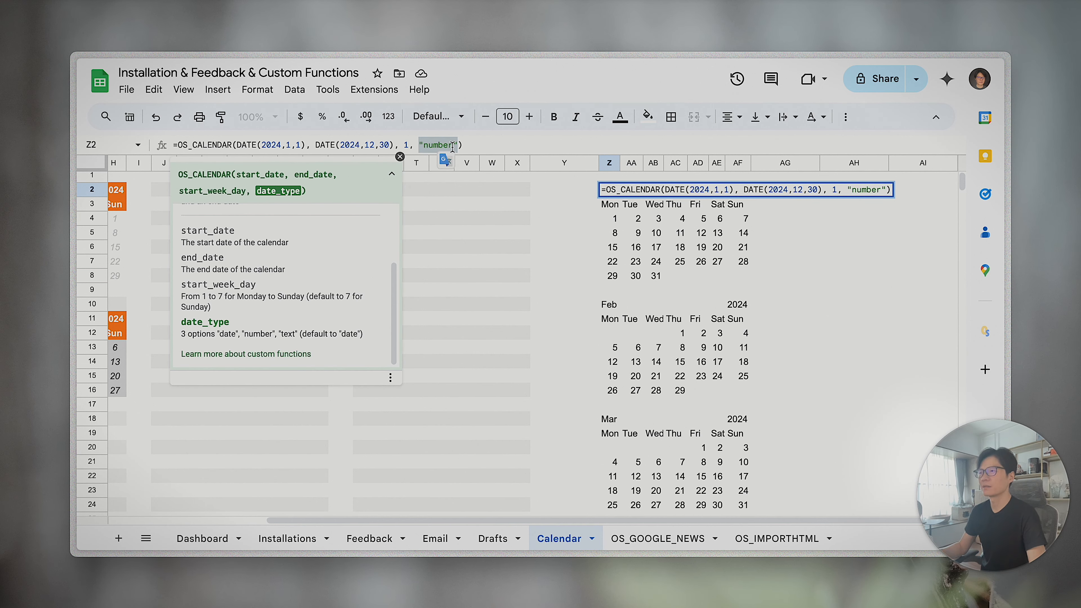
key(Right)
key(BackSpace)
key(BackSpace)
key(BackSpace)
key(BackSpace)
key(BackSpace)
key(BackSpace)
text(text)
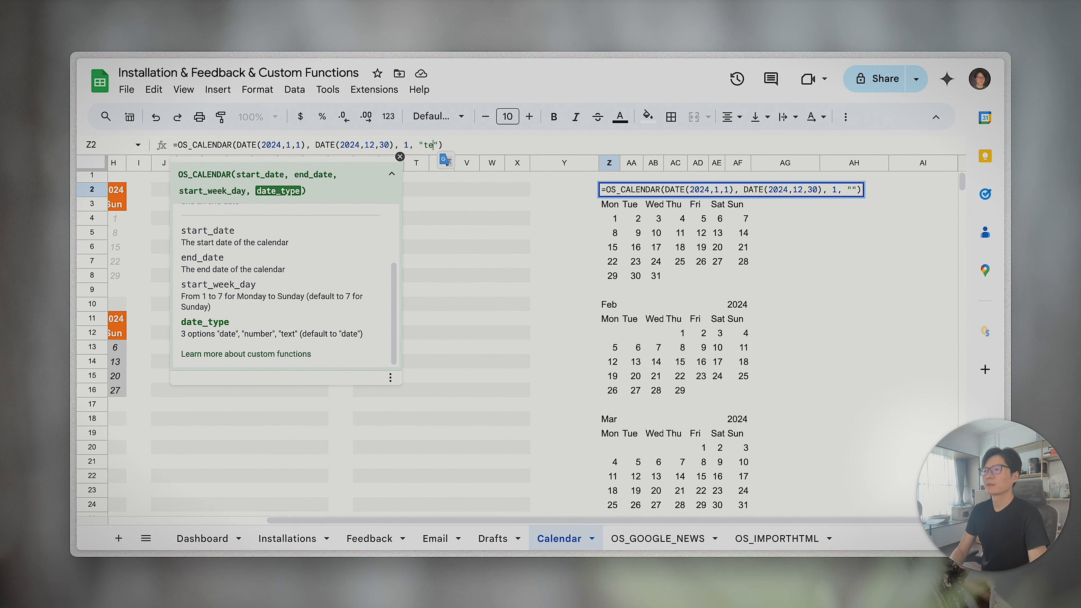
key(Return)
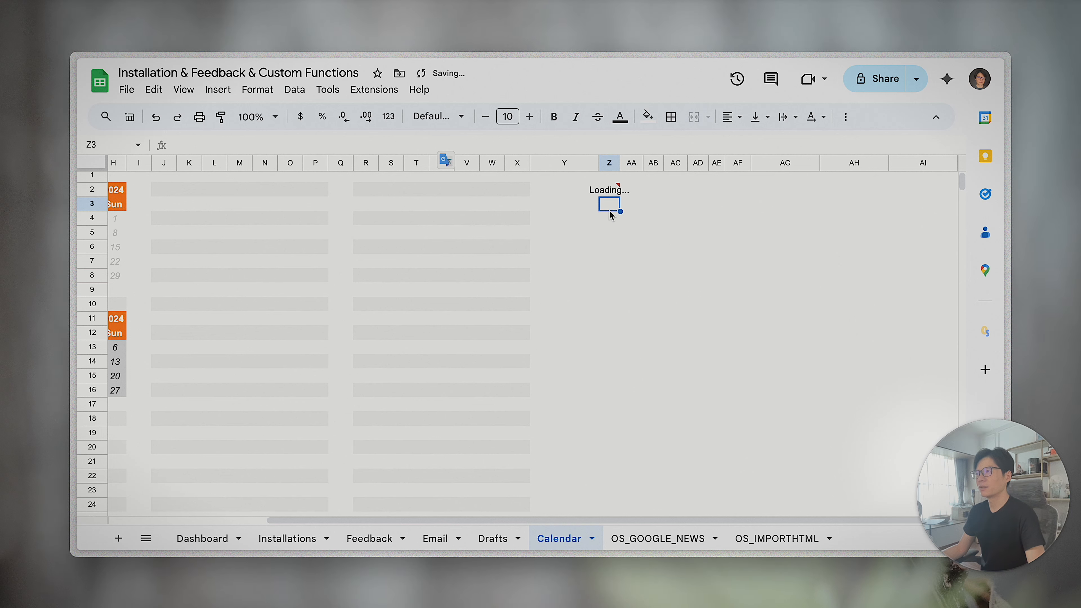
Step: Inspect cell Z4, the January day block Z4:AF8, its Monday column Z4:Z8 and the months below
click(608, 222)
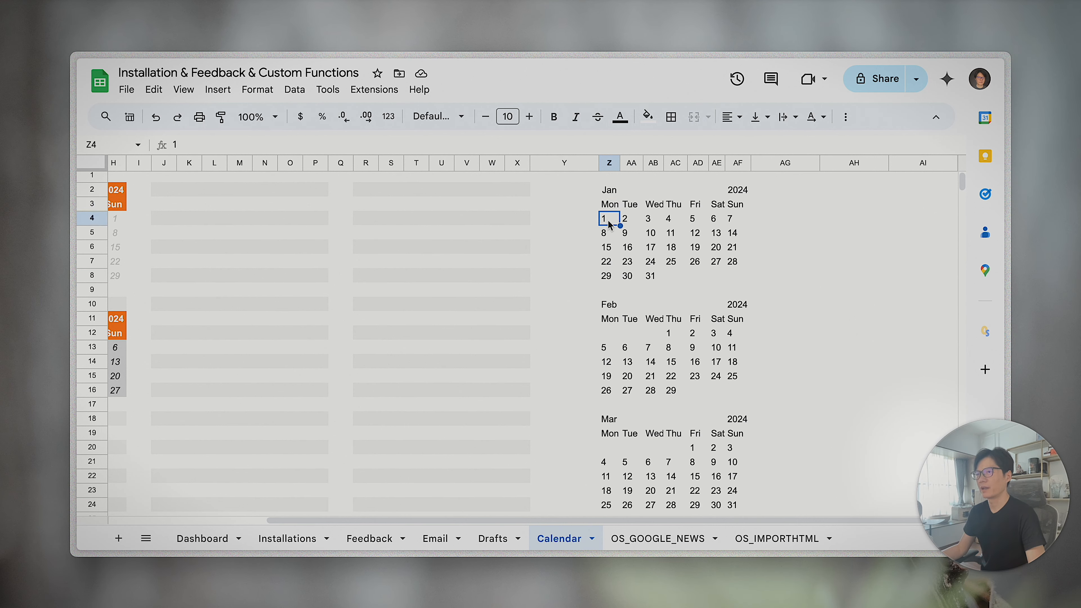
drag(638, 234, 747, 279)
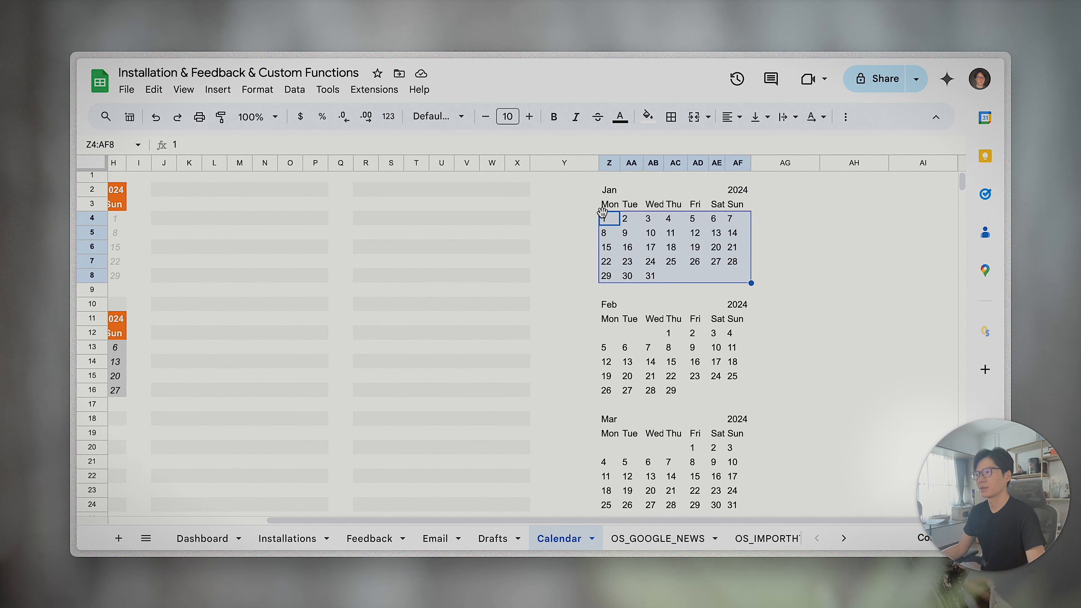
click(611, 279)
drag(609, 219, 611, 277)
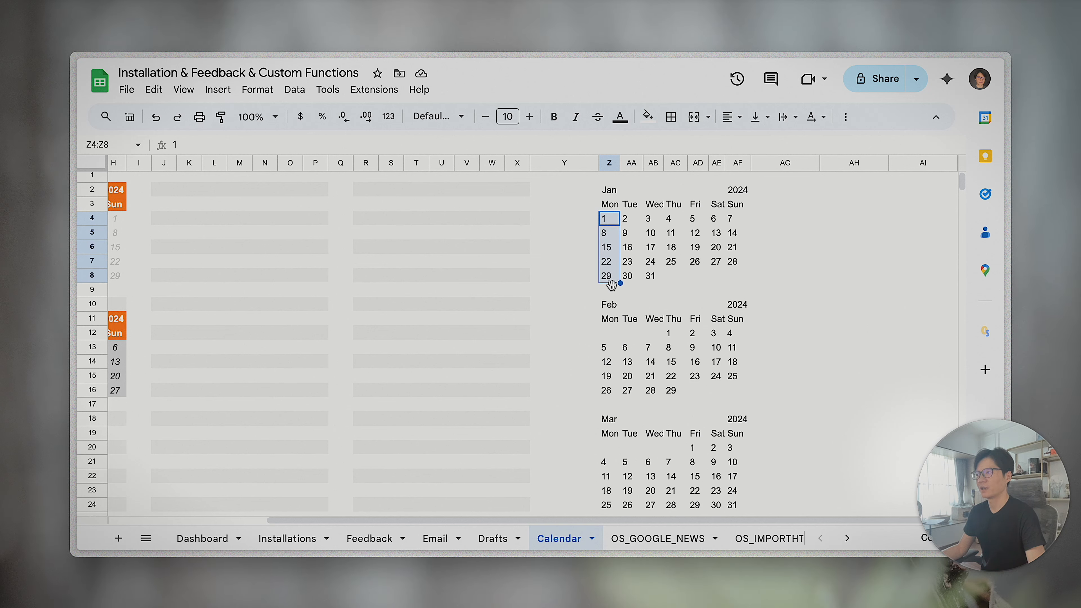
scroll(703, 295, down, 5)
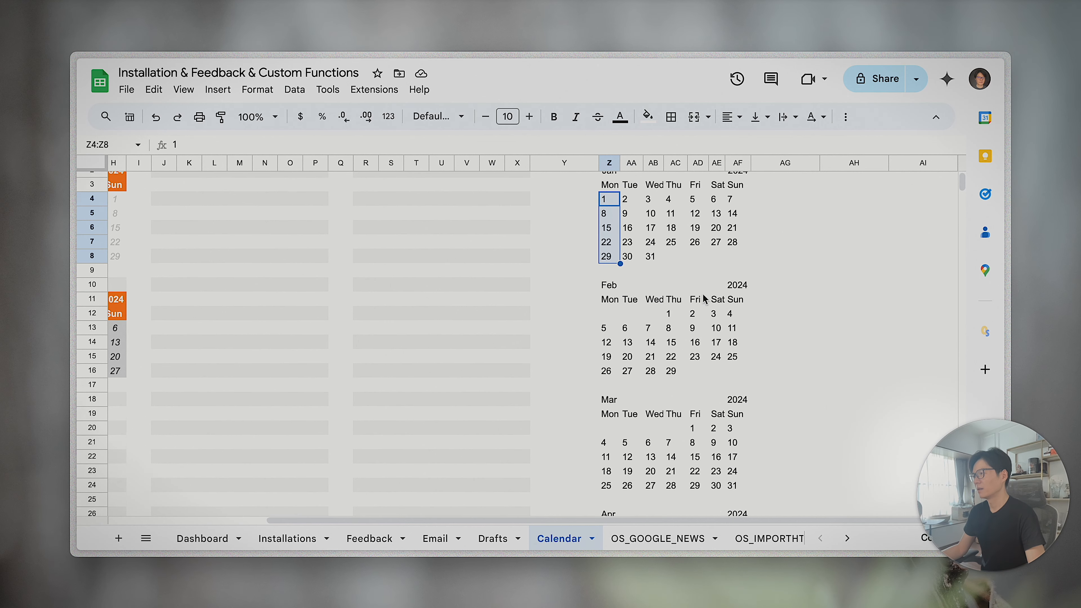
scroll(703, 295, up, 5)
Step: Set start_week_day to 7 and date_type to "date" in the OS_CALENDAR formula in Z2
click(616, 209)
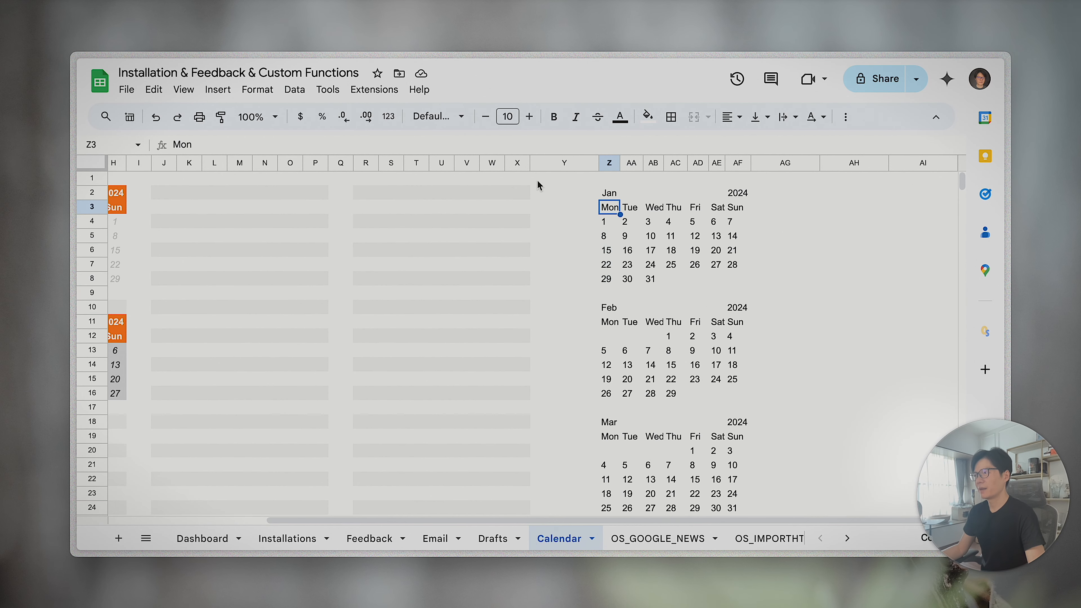
key(Up)
click(377, 146)
click(408, 146)
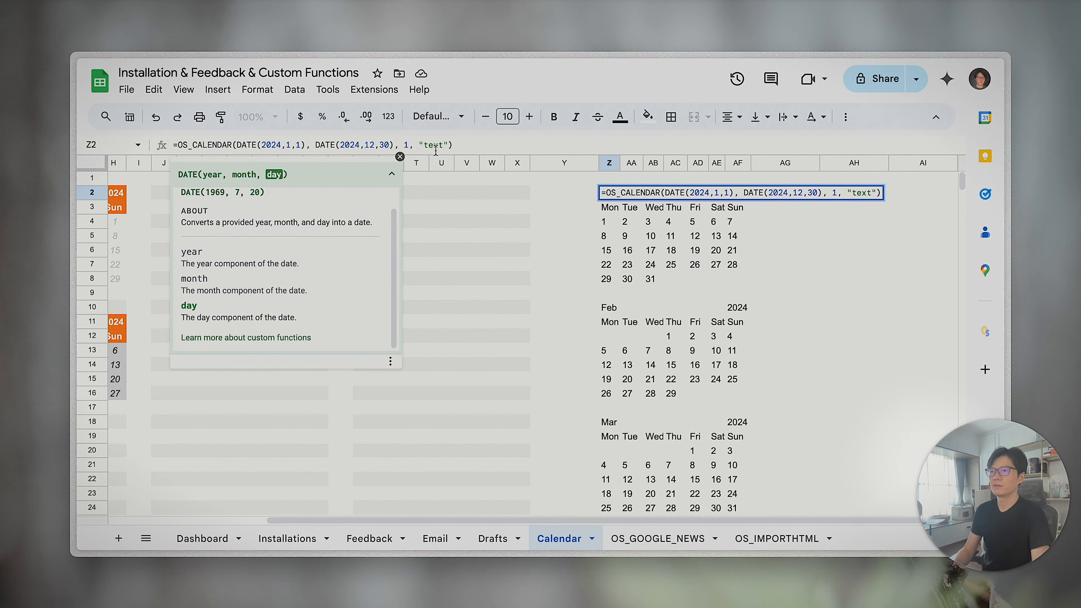
key(BackSpace)
text(7)
key(BackSpace)
key(BackSpace)
key(BackSpace)
key(BackSpace)
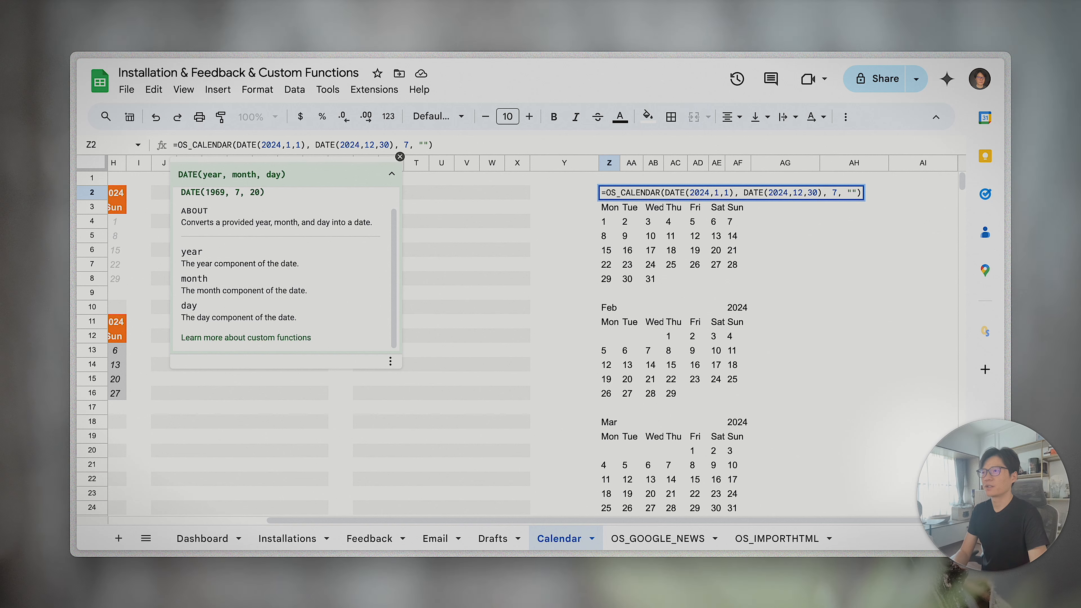
text(date)
key(Return)
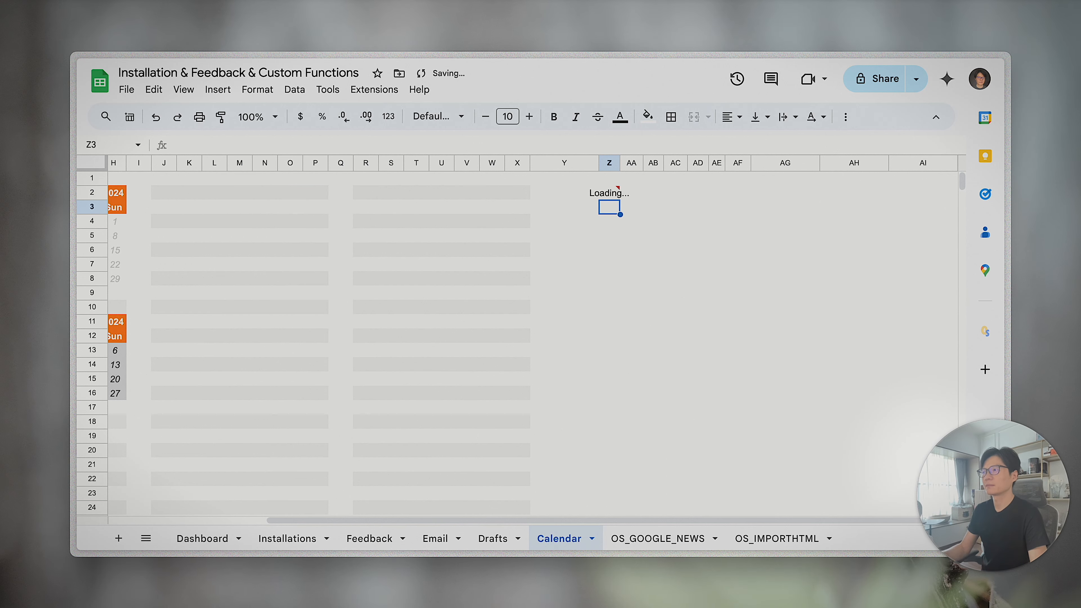
Step: Check the date contents of the January day cells Z5, AA4 and AC8 without changing them
click(610, 194)
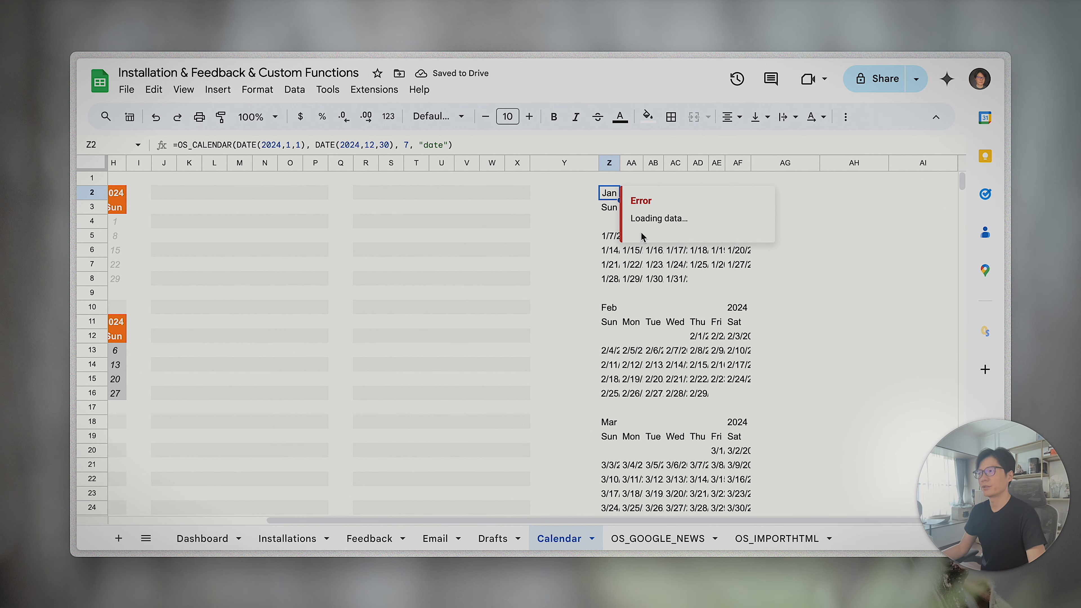
click(613, 237)
click(638, 224)
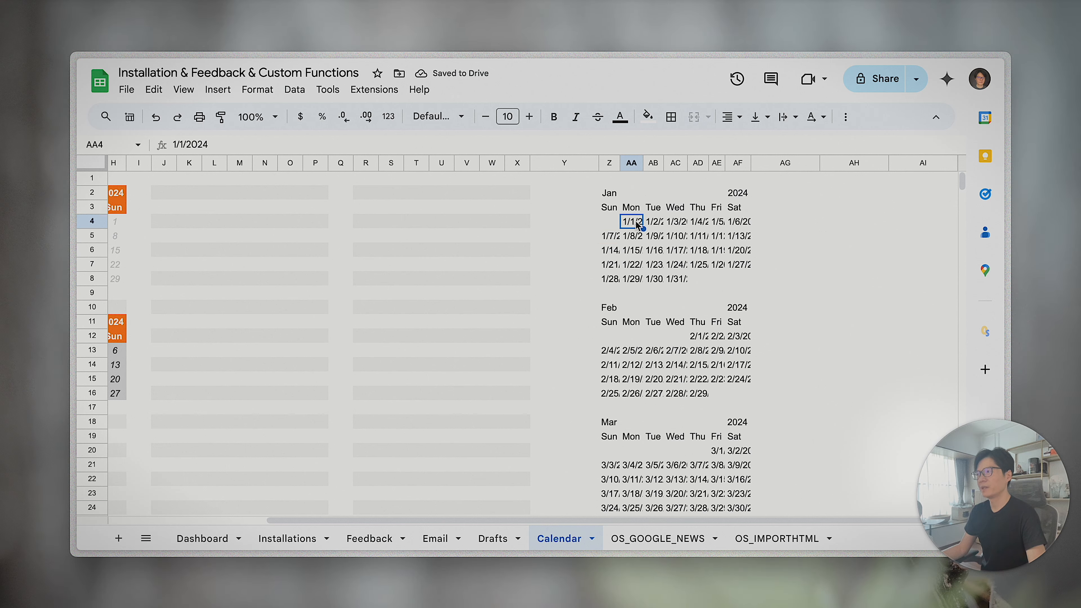
double_click(635, 221)
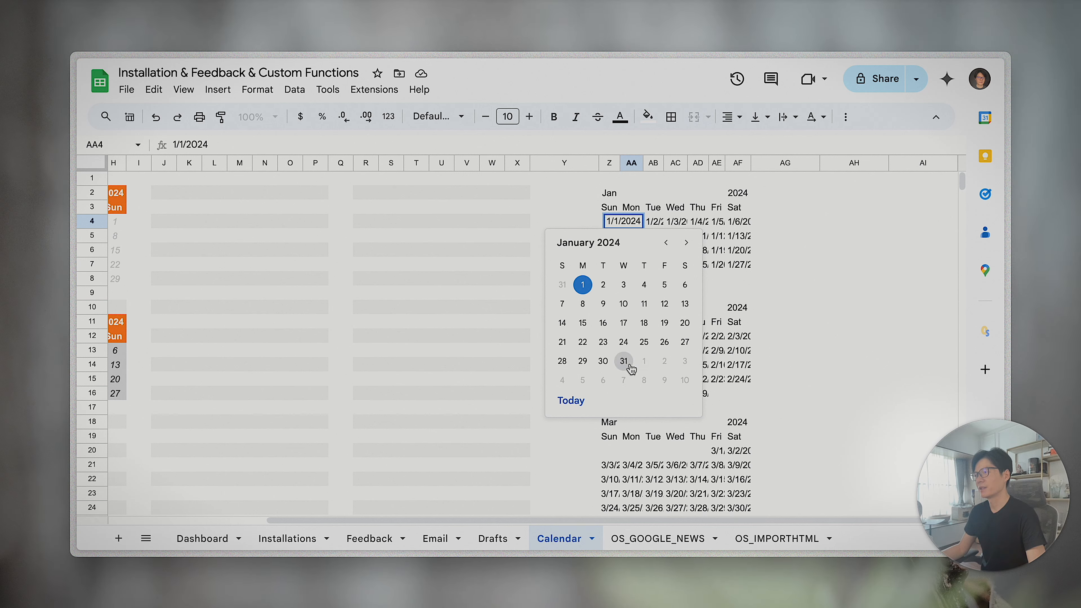
key(Escape)
click(678, 281)
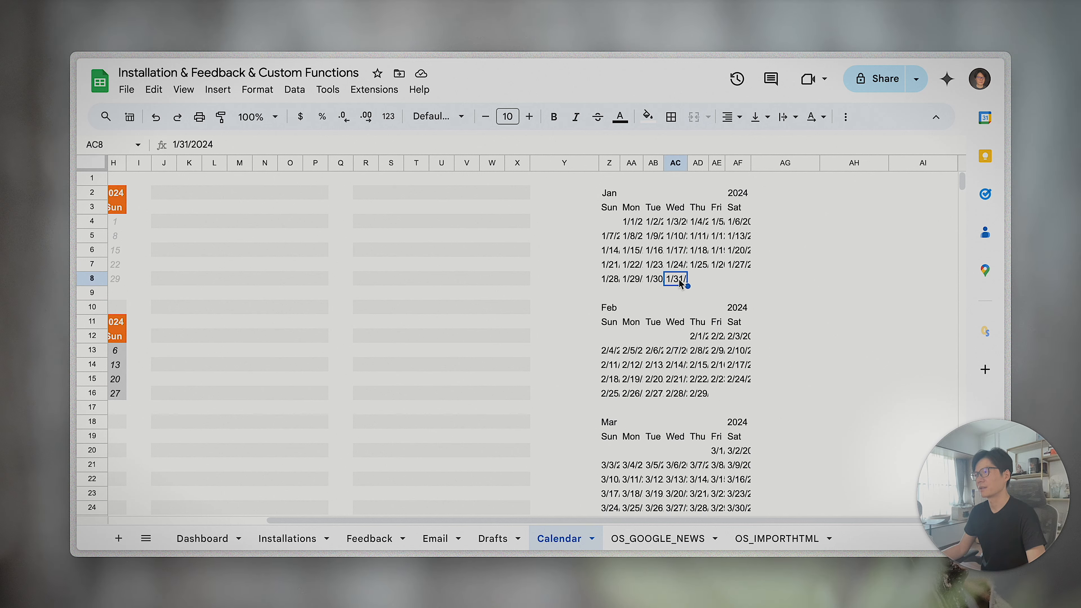
double_click(679, 281)
key(Escape)
Step: Review the whole January block in columns Z to AF and the months below, along with the formula in Z2
drag(604, 199, 743, 281)
scroll(731, 306, down, 5)
scroll(731, 305, up, 5)
click(610, 195)
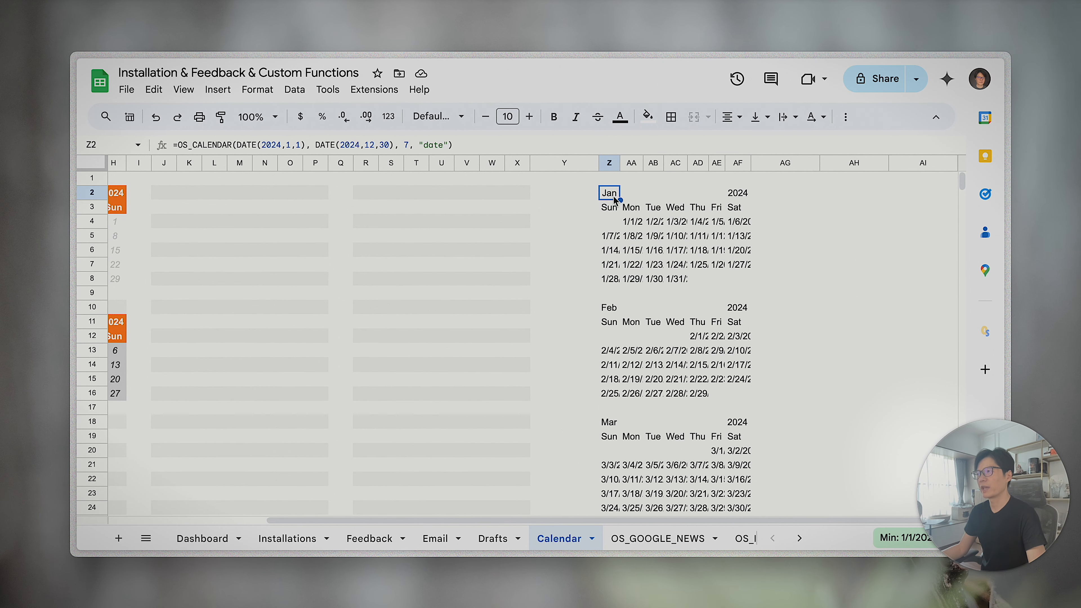
Step: Clear the contents of columns Z:AF to remove the test calendar
scroll(664, 255, left, 3)
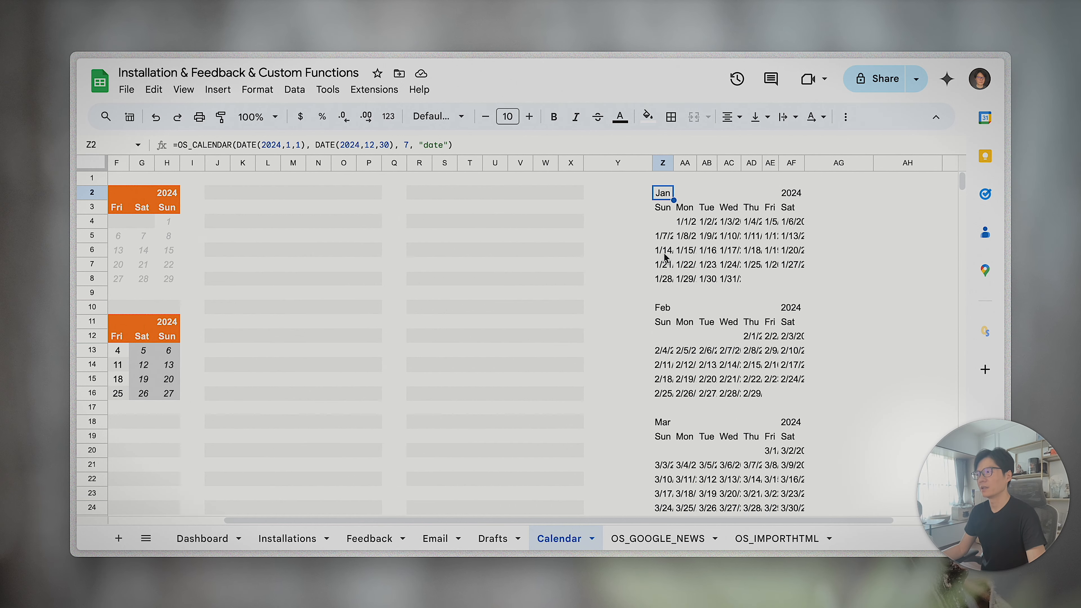
drag(717, 166, 845, 163)
scroll(476, 261, left, 3)
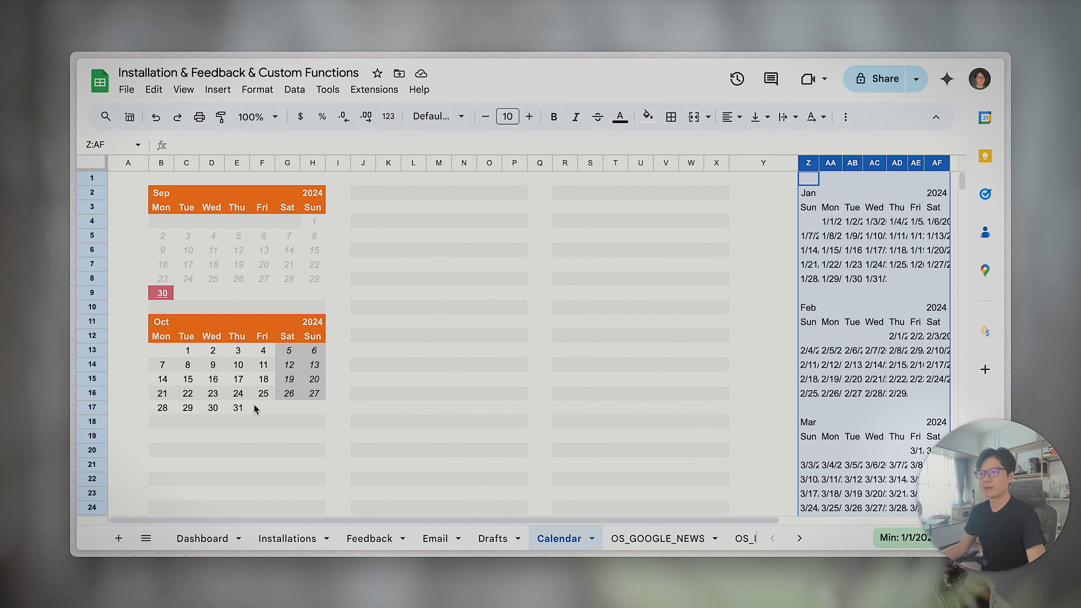
scroll(707, 312, right, 3)
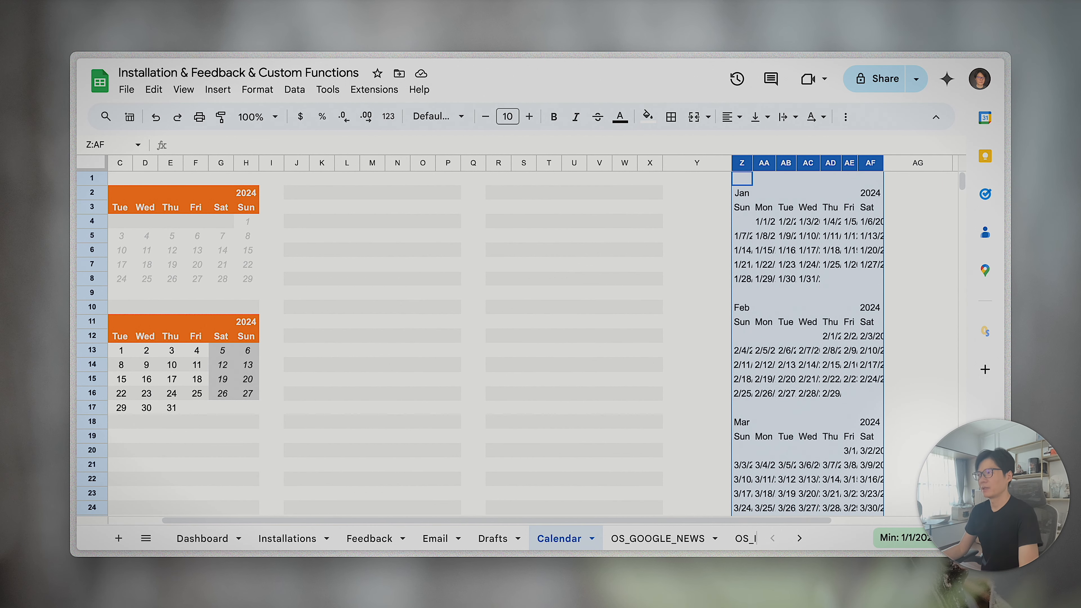
key(Delete)
Step: Show the conditional formatting rules that apply to the calendar columns B:H
scroll(412, 304, left, 2)
drag(163, 194, 319, 414)
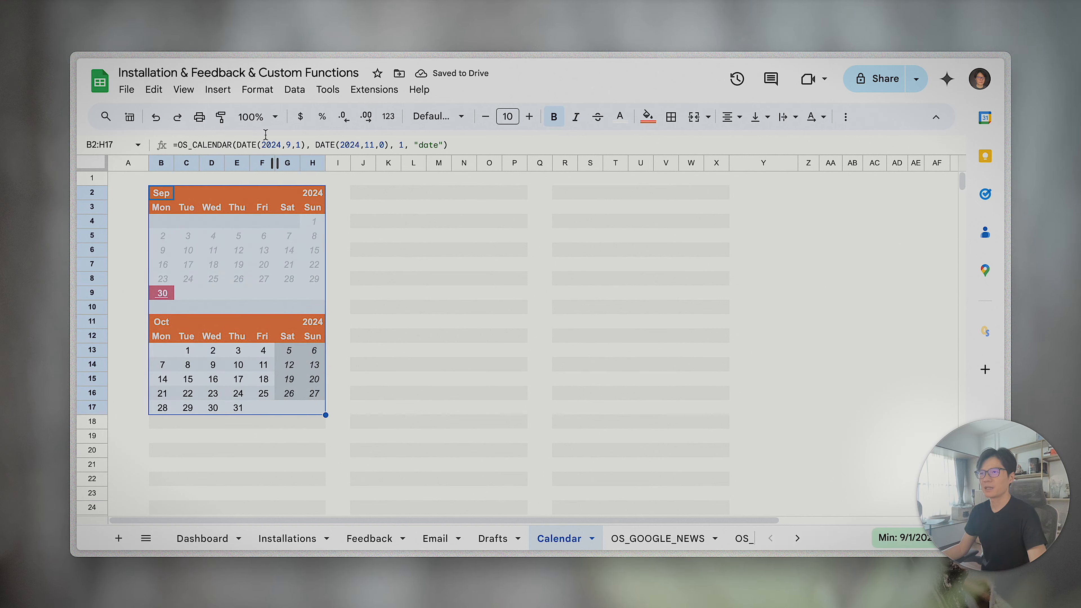
click(257, 90)
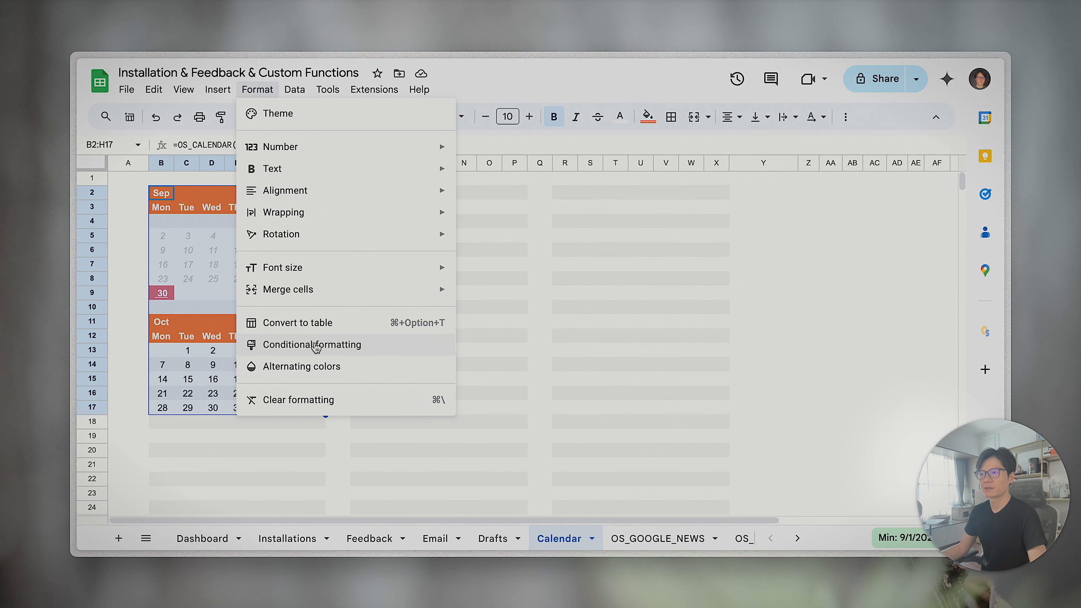
click(209, 334)
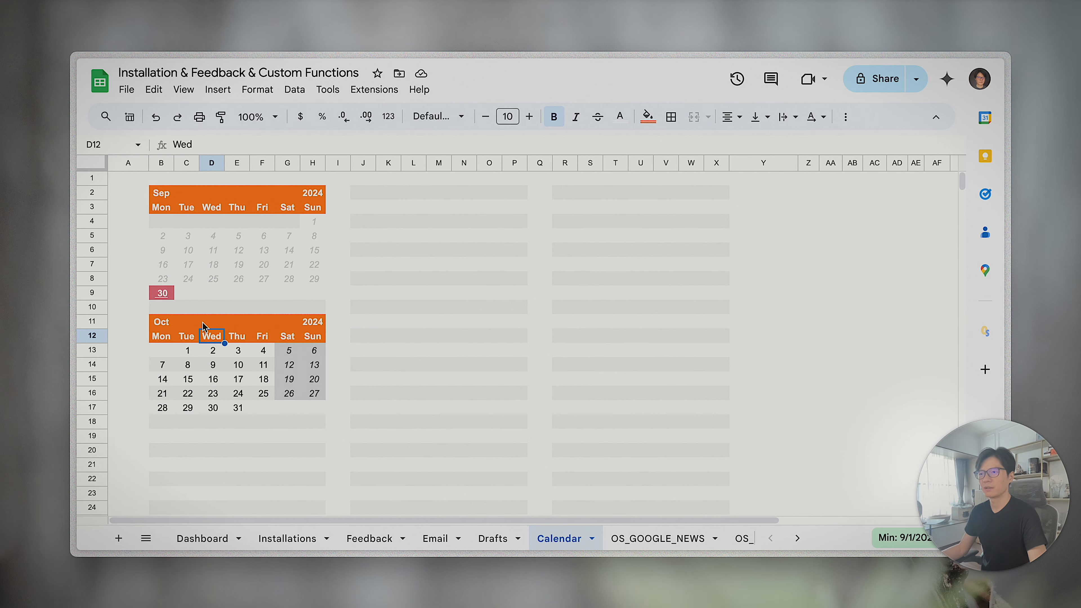
drag(161, 163, 319, 144)
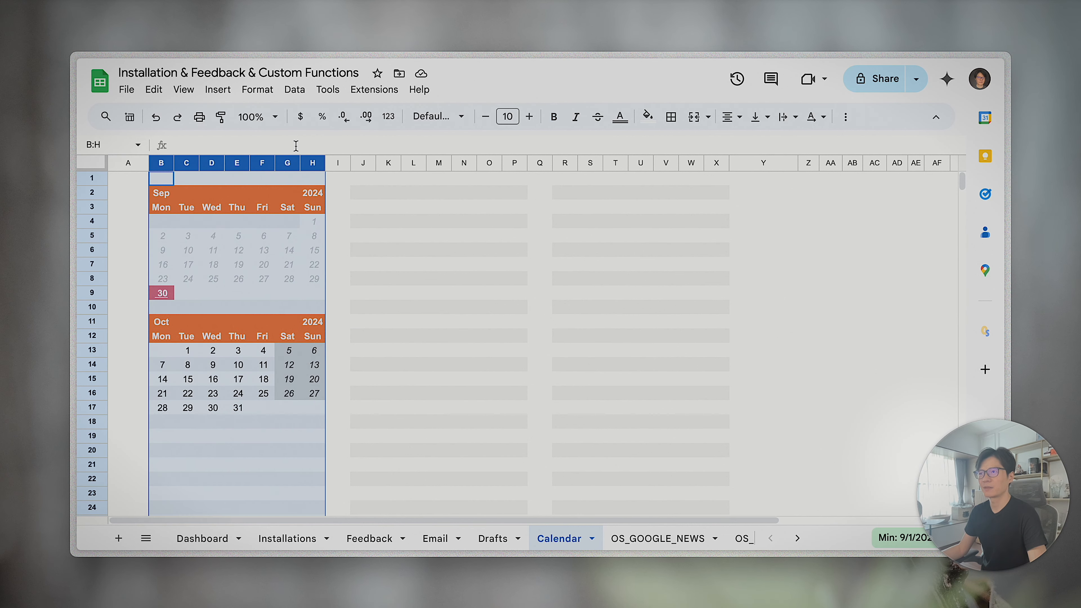
click(257, 89)
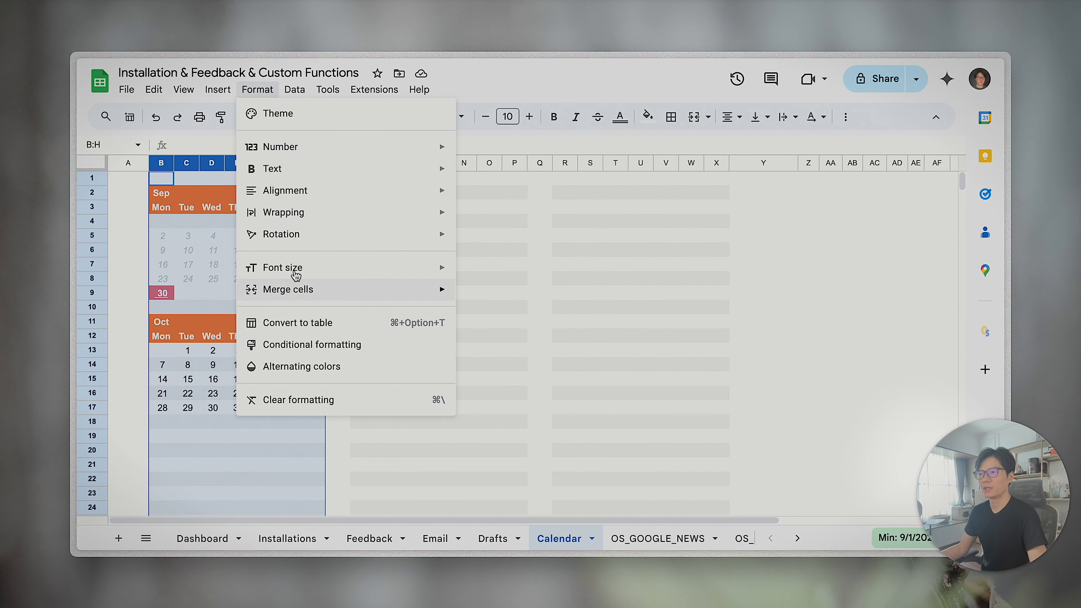
click(333, 356)
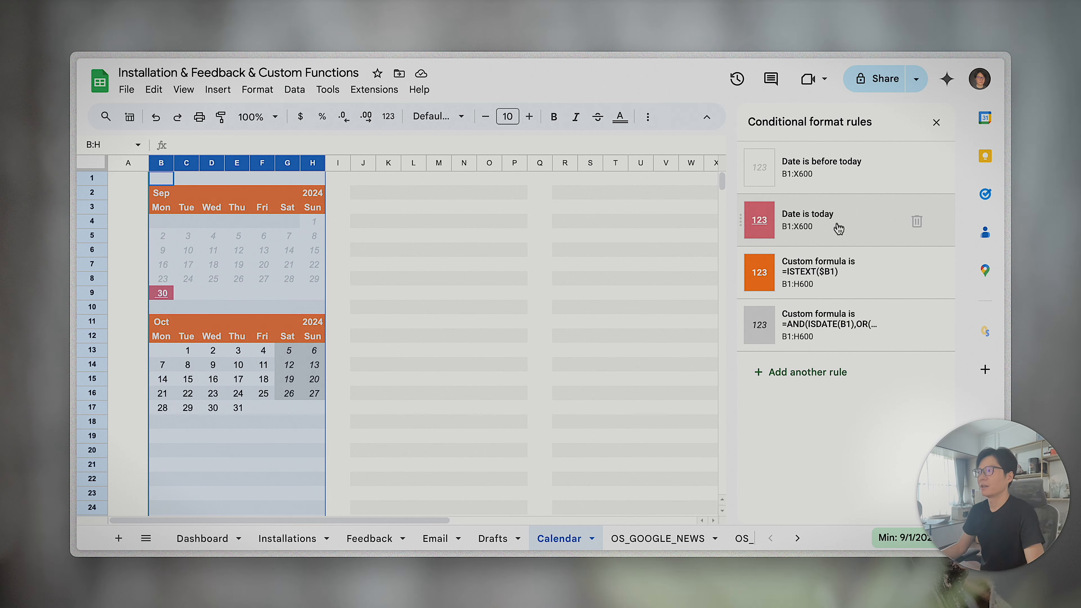
Step: Compare the October block B11:H17, its header rows B11:H12 and day cell C13 with the conditional format rules
click(241, 323)
drag(165, 321, 303, 406)
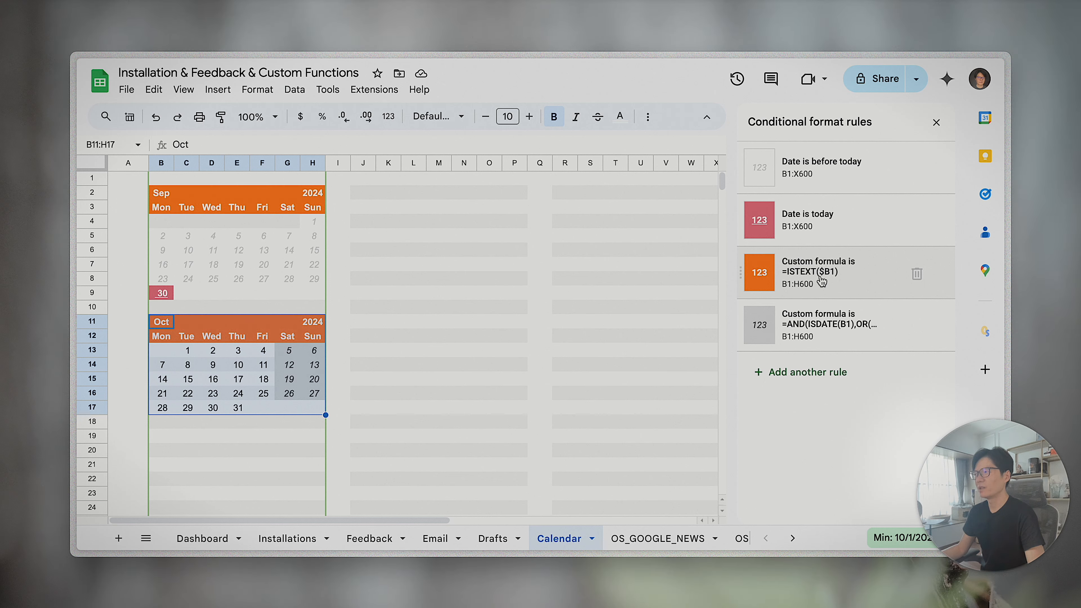
drag(171, 323, 289, 343)
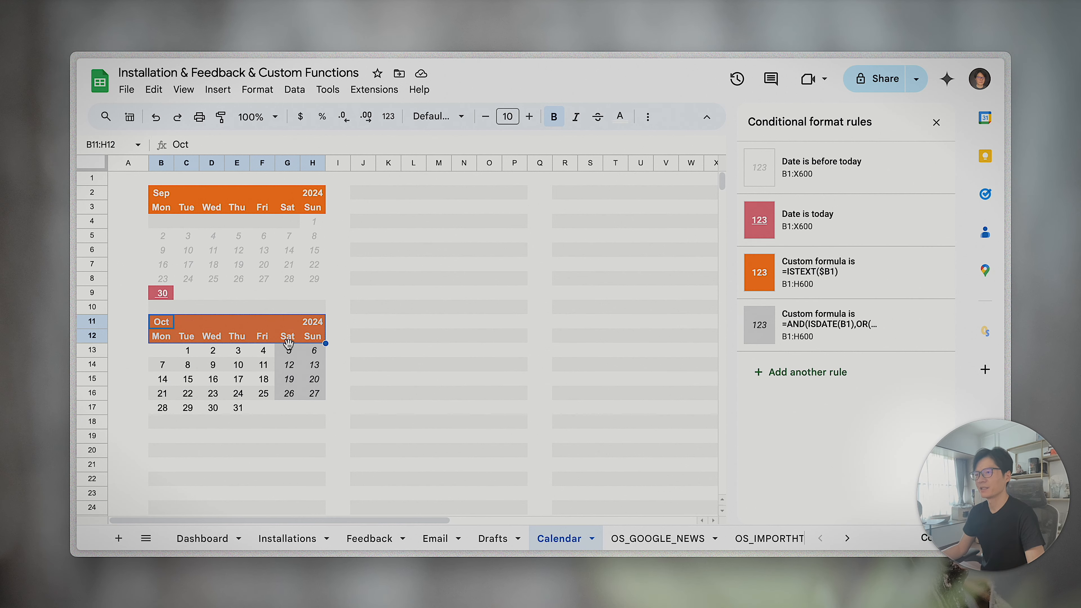
double_click(193, 354)
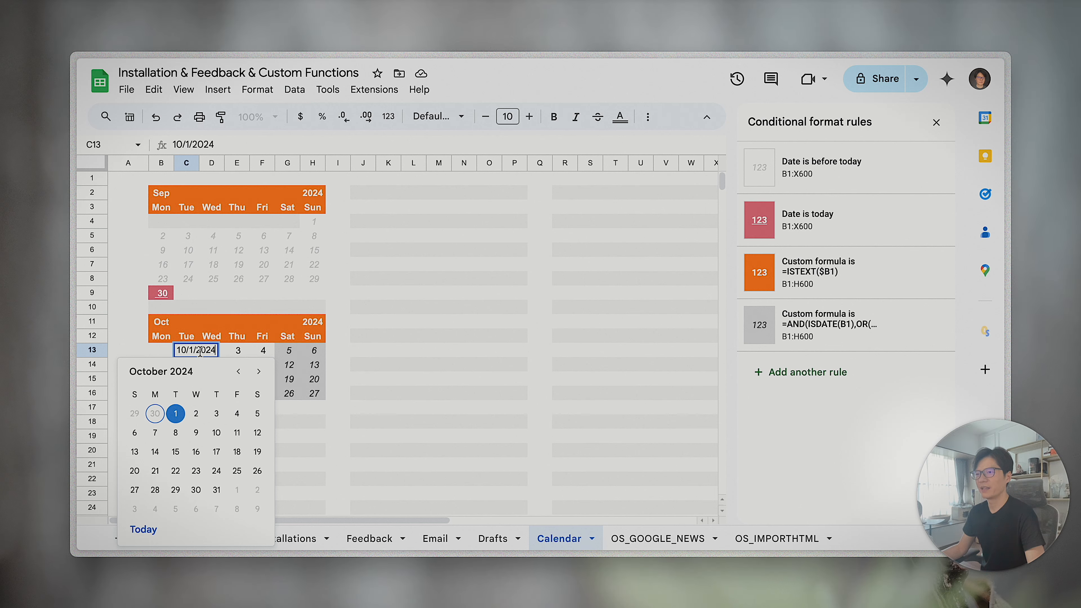
Step: Check the date_type argument of the formula in B2 without changing it, and the October header rows B11:H12
click(170, 194)
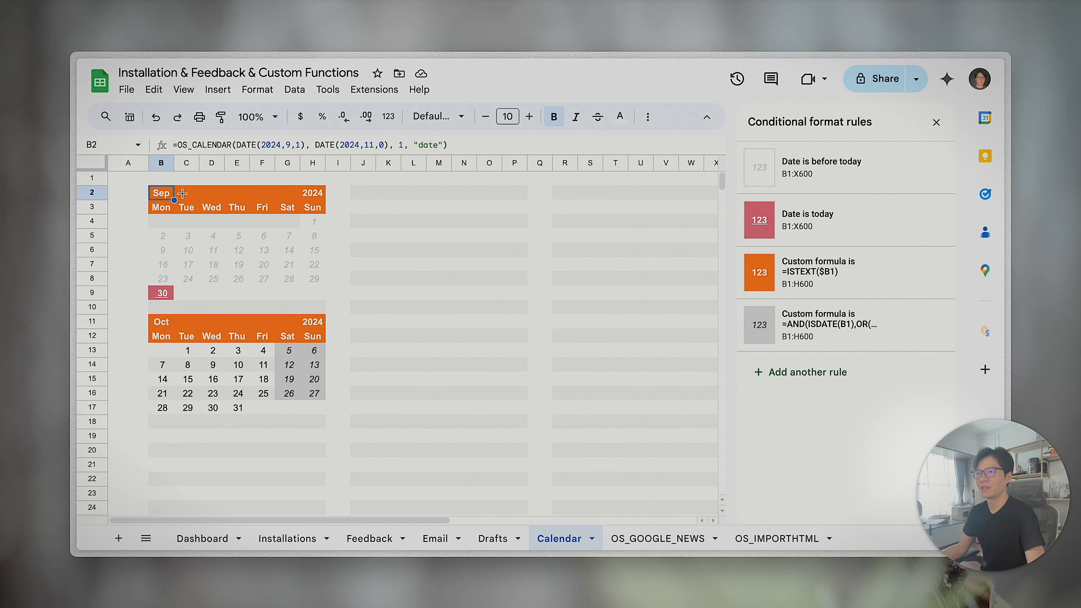
click(437, 144)
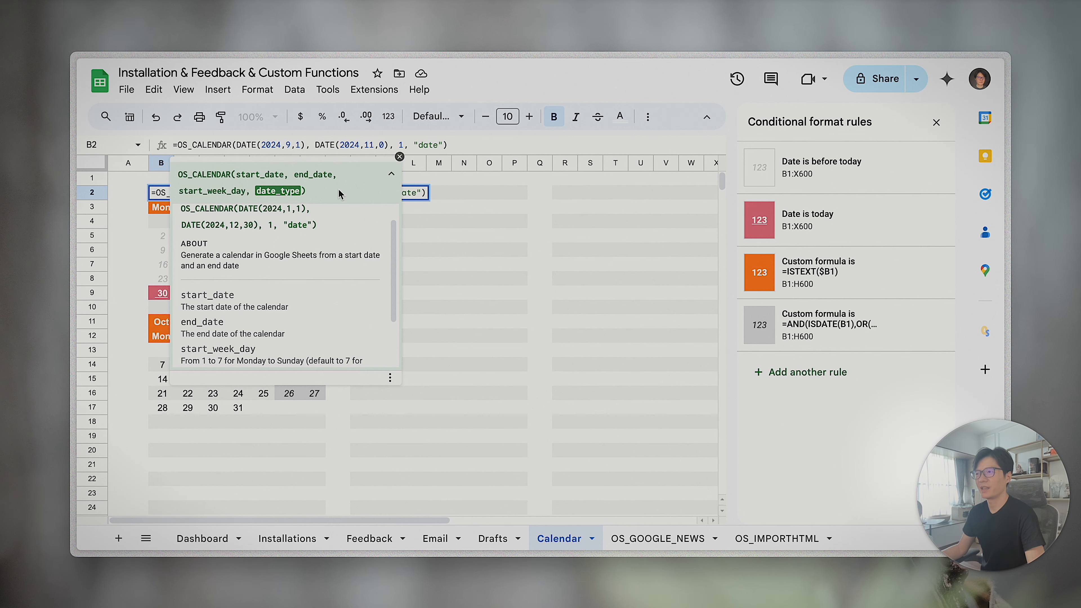
key(Escape)
drag(164, 325, 313, 339)
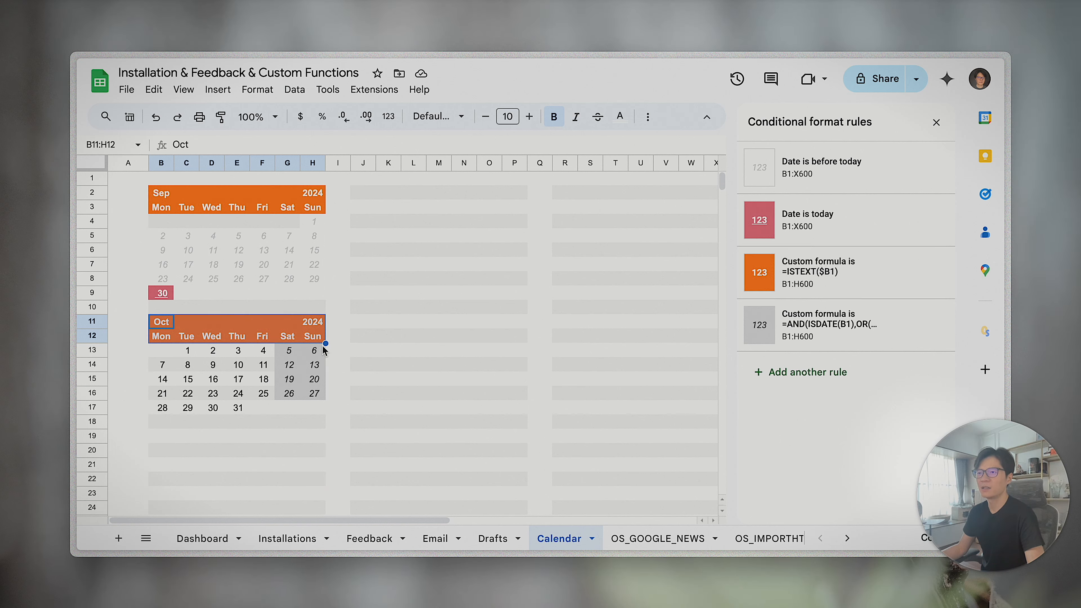
click(170, 328)
Step: Set the date_type argument of the OS_CALENDAR formula in B2 to "text"
click(161, 193)
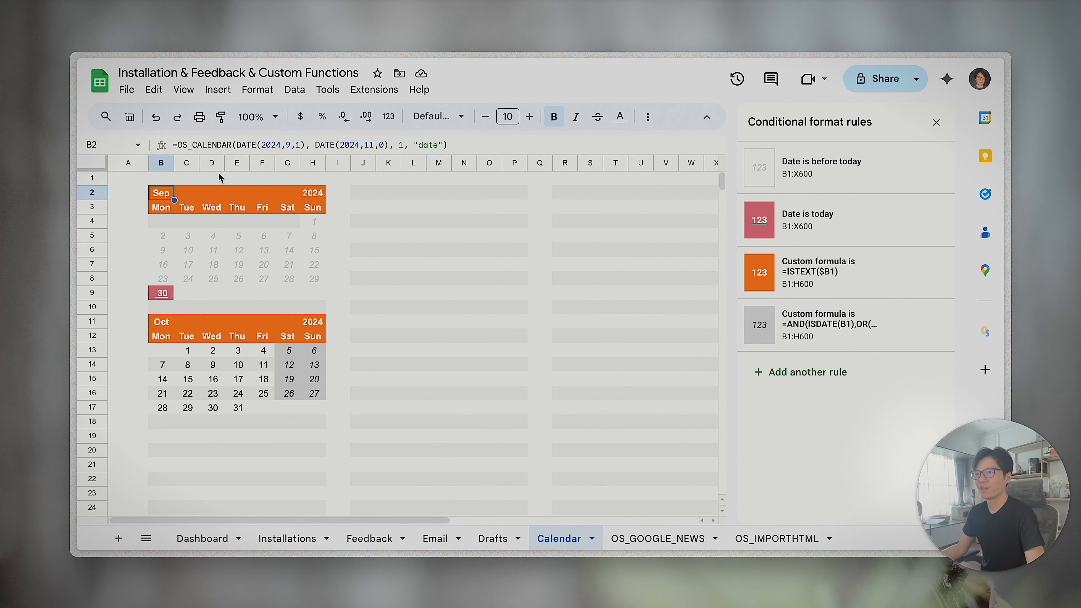
double_click(436, 144)
text(text)
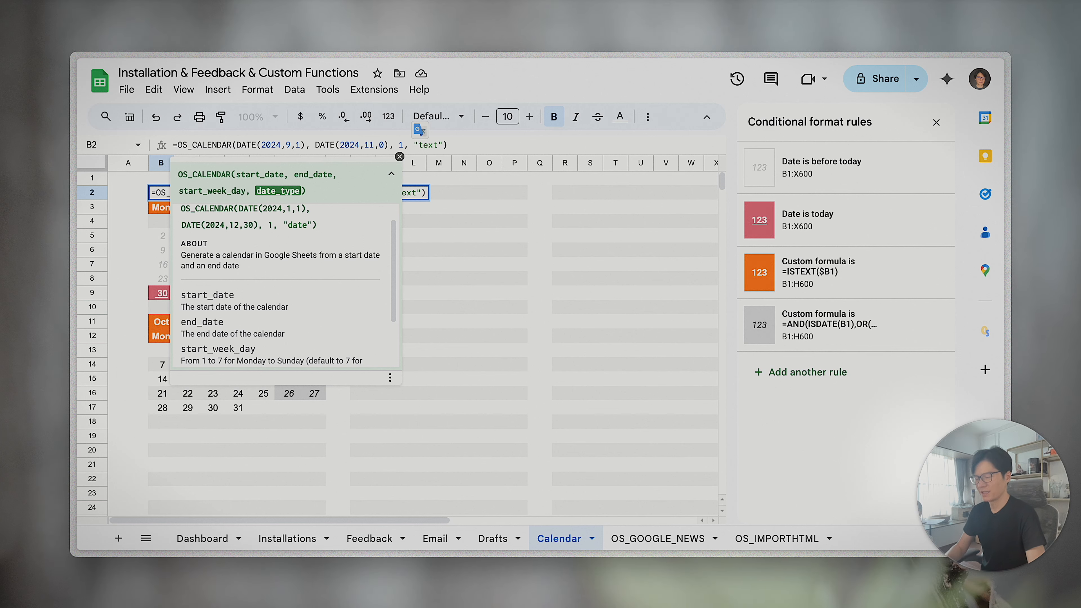
key(Return)
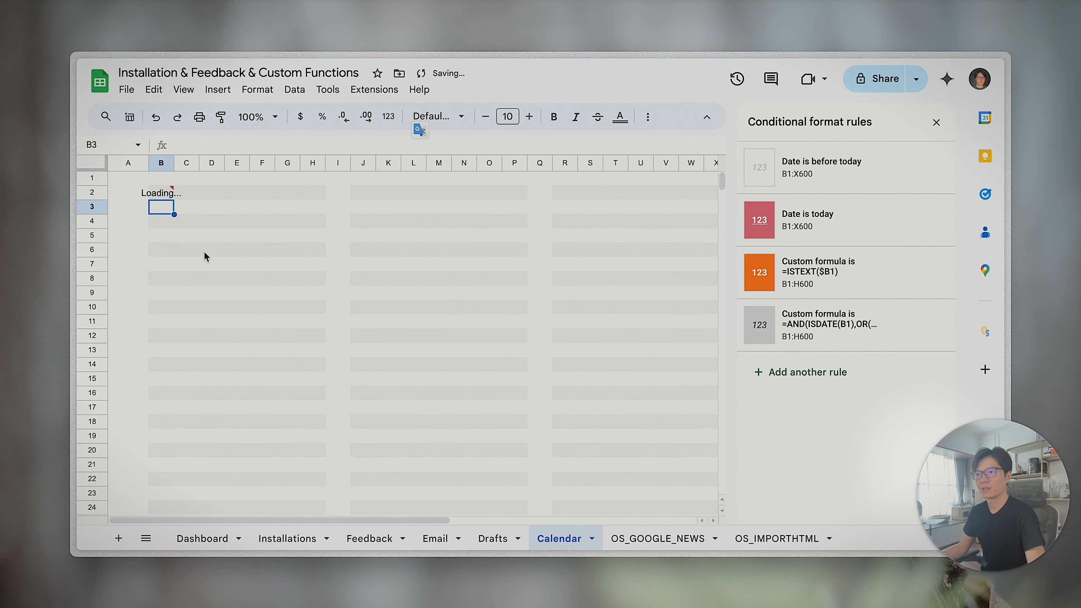
Step: Set the date_type argument of the OS_CALENDAR formula in B2 to "date"
mouse_move(803, 295)
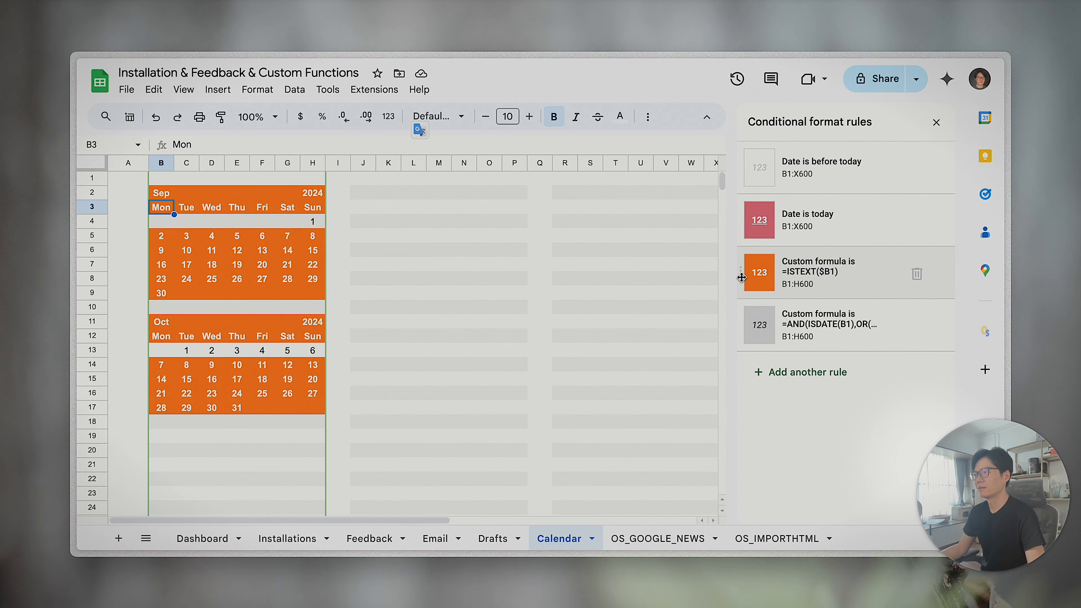
click(158, 195)
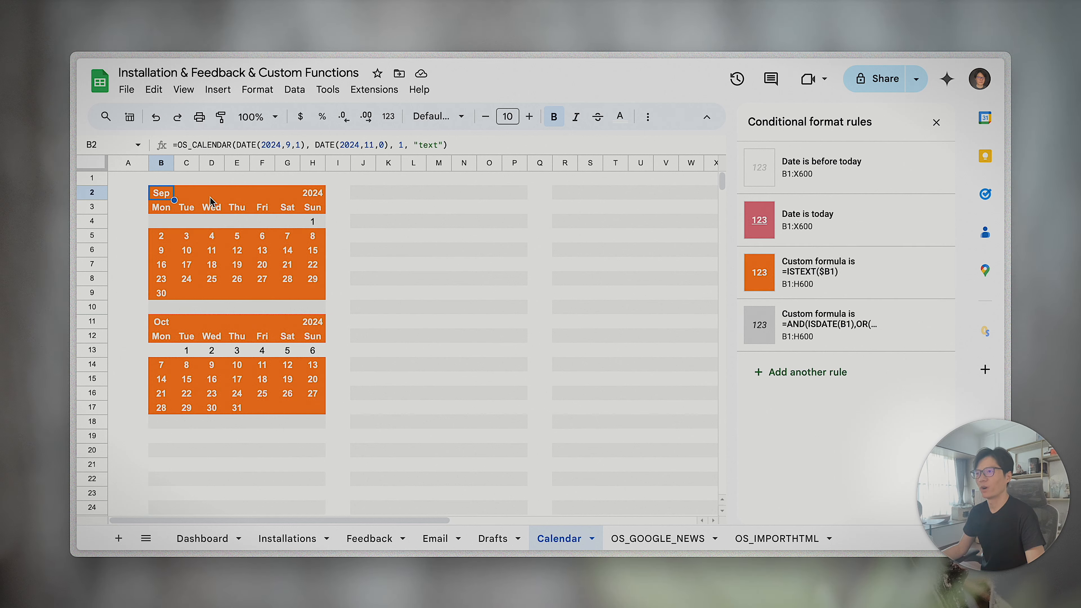
mouse_move(800, 234)
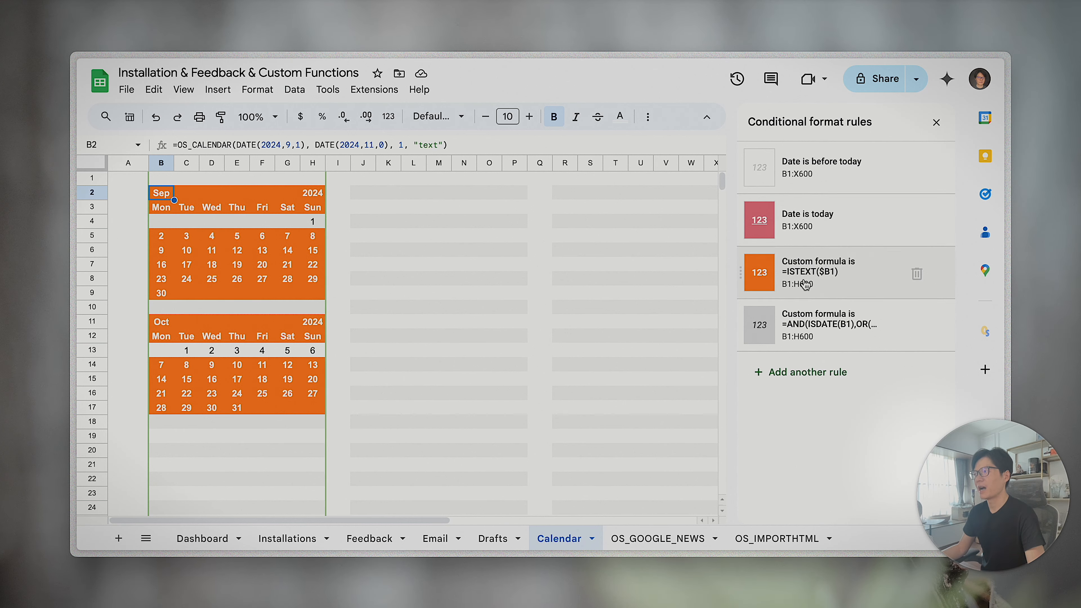
click(439, 145)
key(BackSpace)
key(BackSpace)
key(BackSpace)
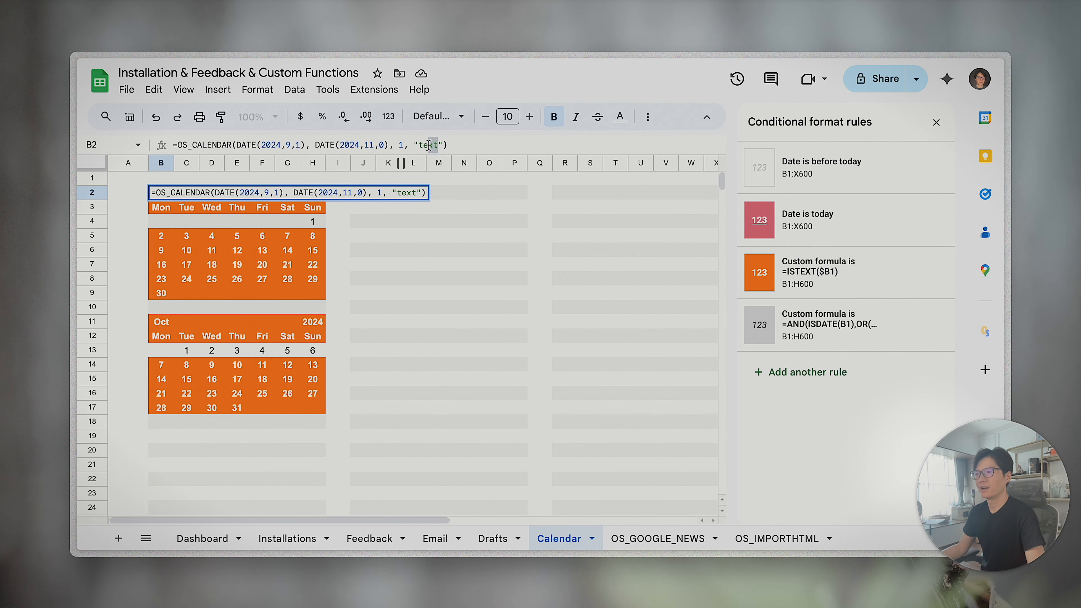
text(ate)
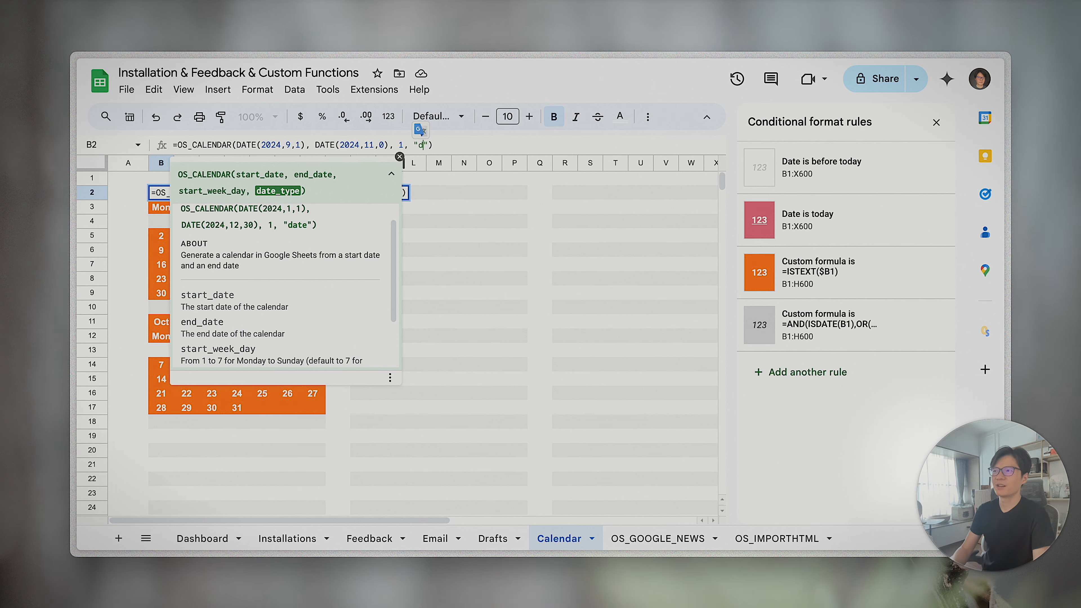
key(Return)
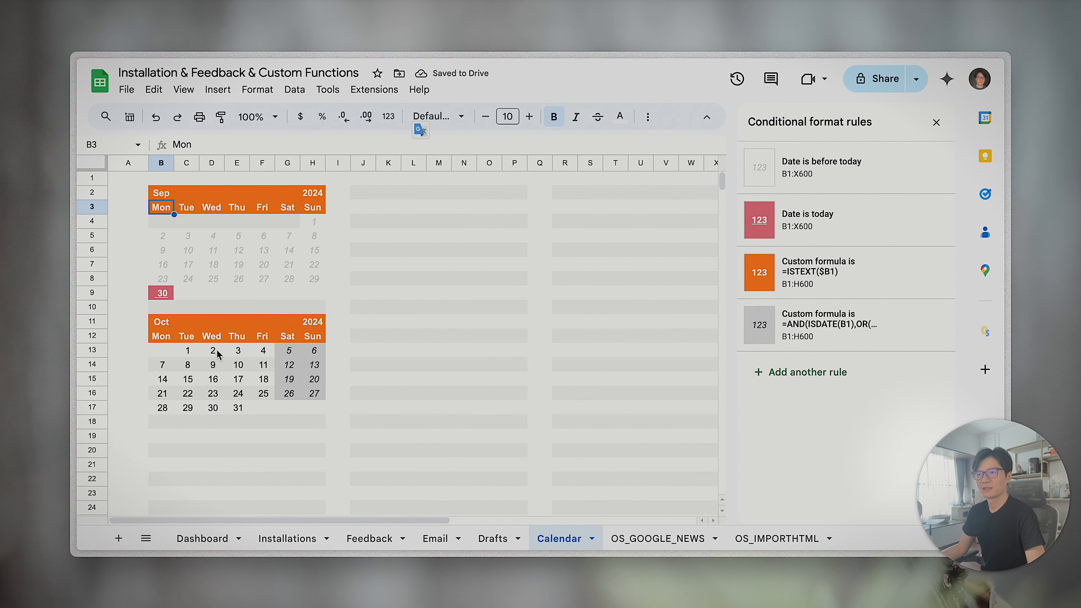
Step: Compare the October weekend cells G13:H16 with the custom formula rule that formats weekends, and close the conditional format rules
click(284, 356)
mouse_move(794, 340)
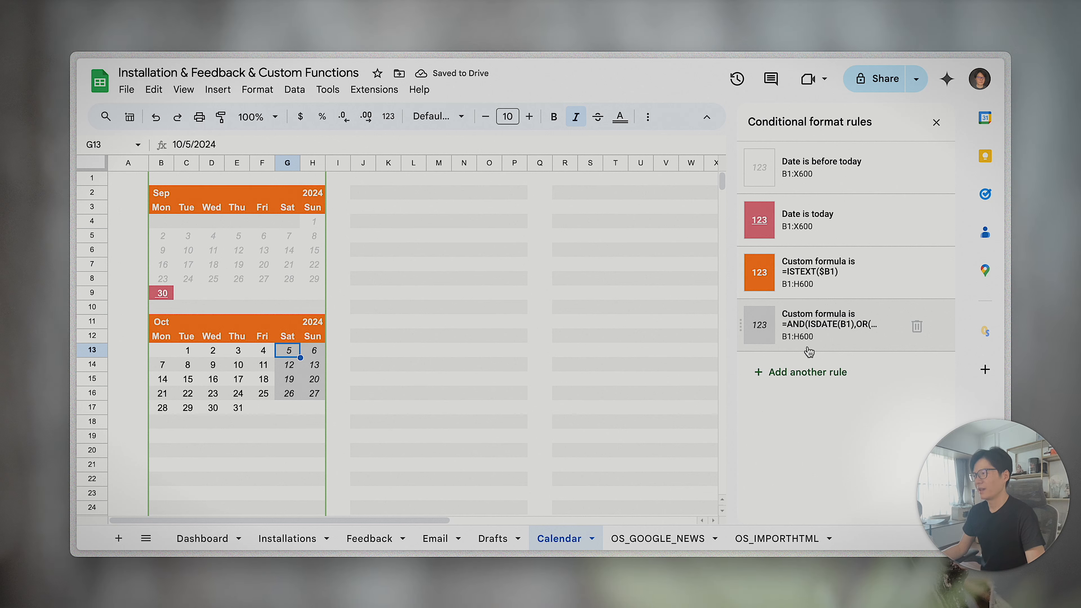
click(284, 161)
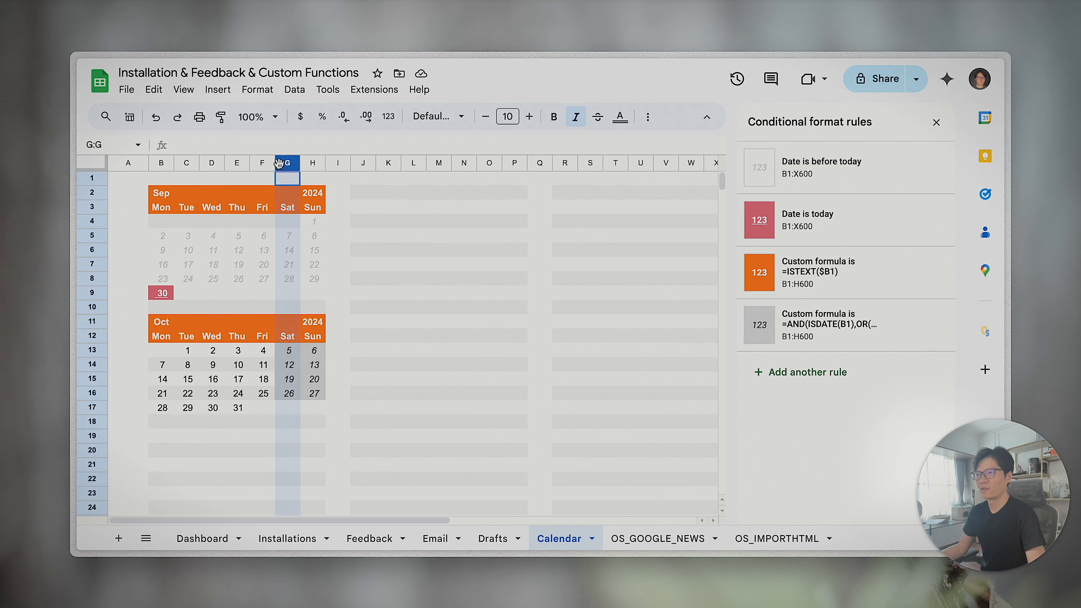
click(323, 208)
drag(297, 357, 313, 394)
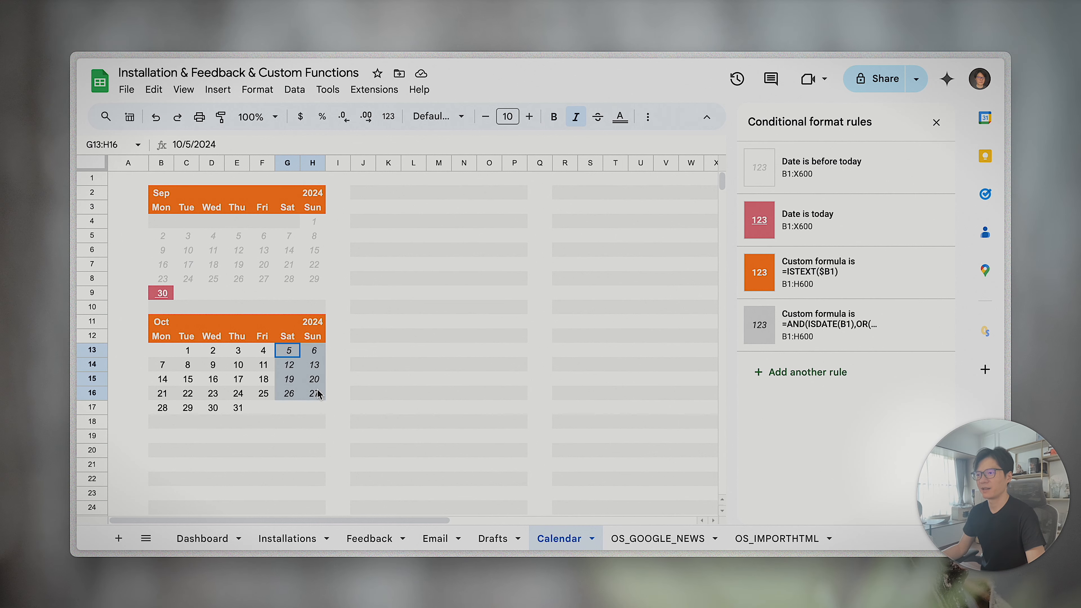
click(294, 425)
scroll(275, 427, down, 3)
click(284, 318)
key(Right)
drag(288, 260, 314, 302)
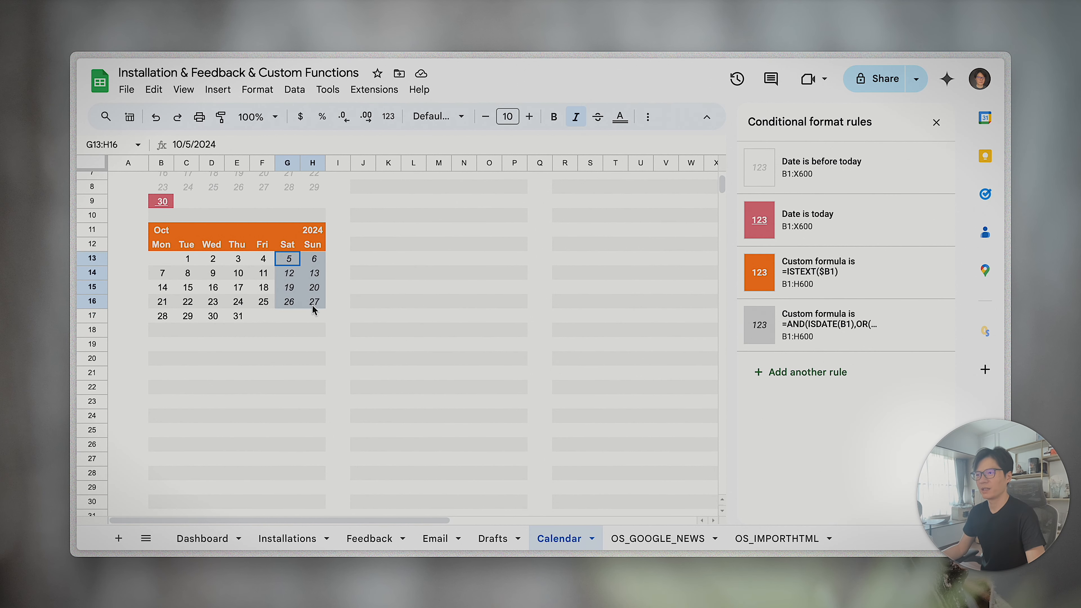
click(297, 345)
scroll(236, 369, up, 3)
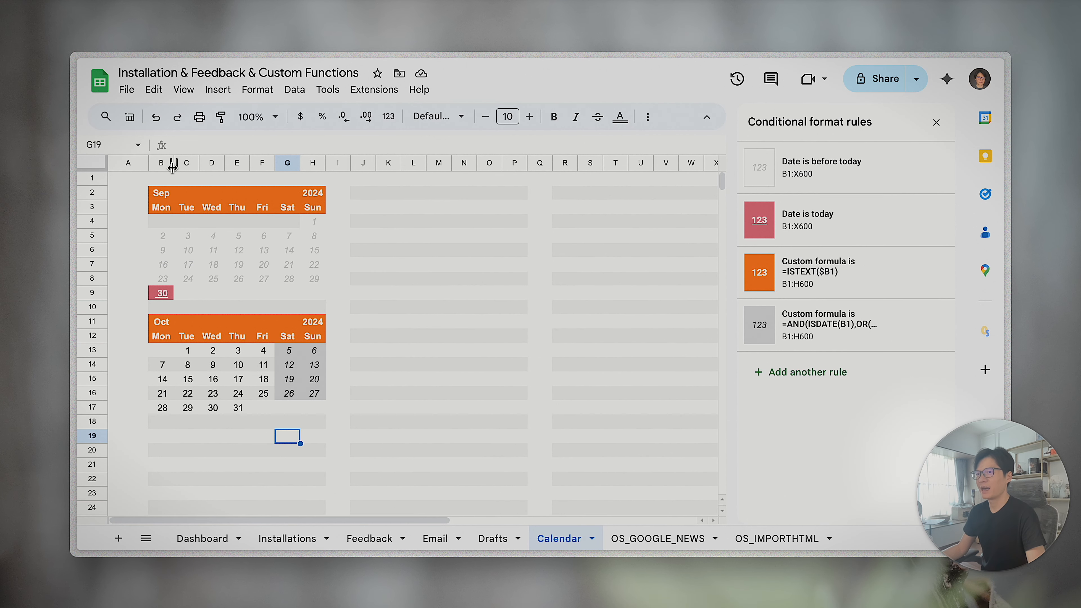
click(936, 122)
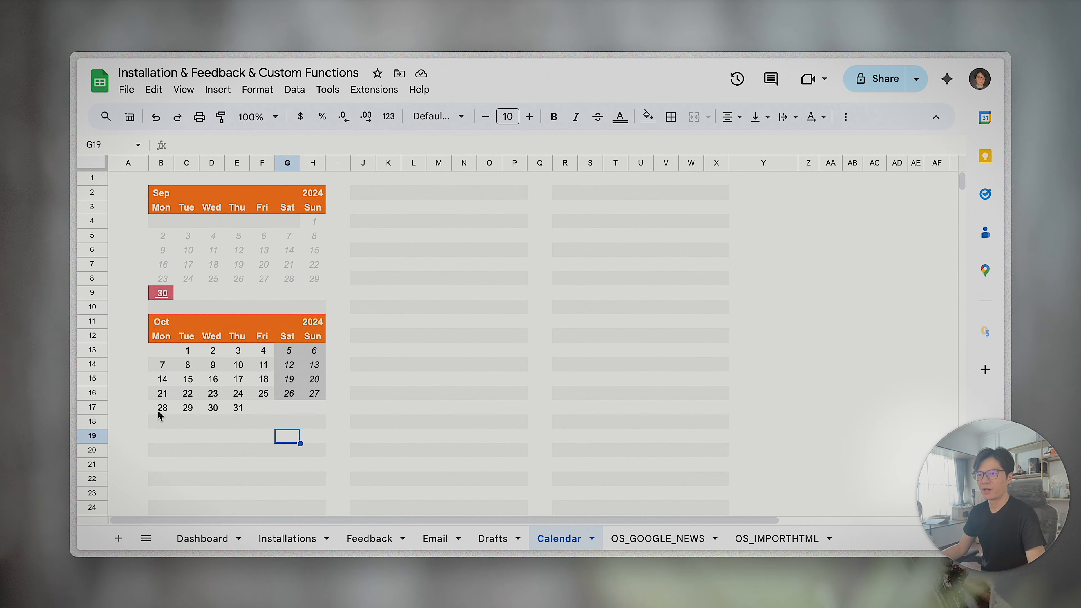
Step: Examine the month starts at B2 and B11 and the range B2:X8 where months can sit side by side
click(160, 199)
click(165, 328)
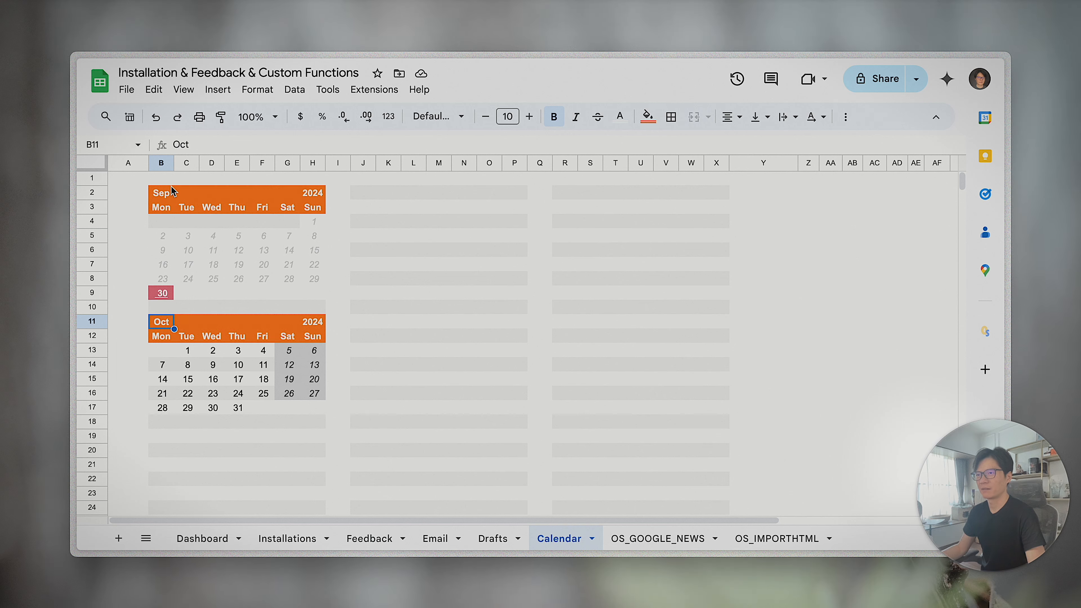
drag(166, 195, 727, 285)
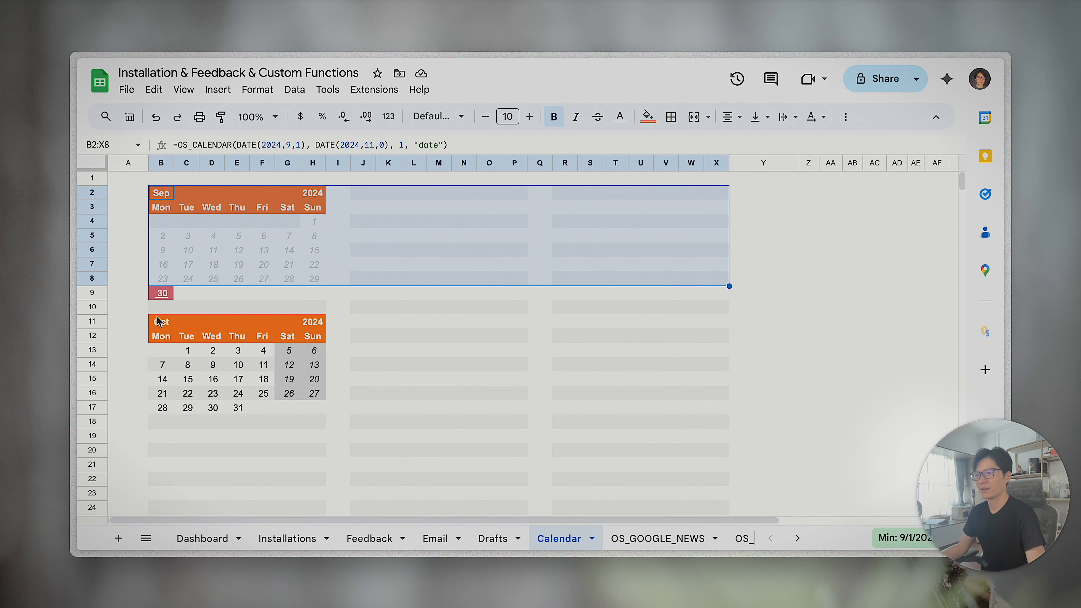
click(162, 322)
click(368, 197)
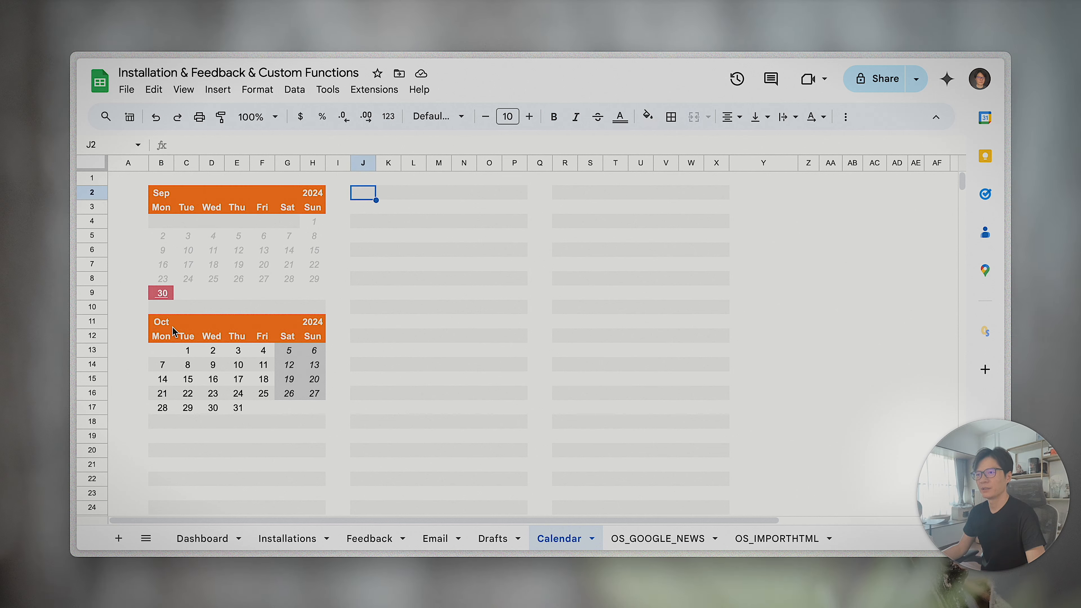
Step: Copy the OS_CALENDAR formula from B2 into J2 and set its start date to DATE(2024,10,1)
click(164, 195)
click(506, 143)
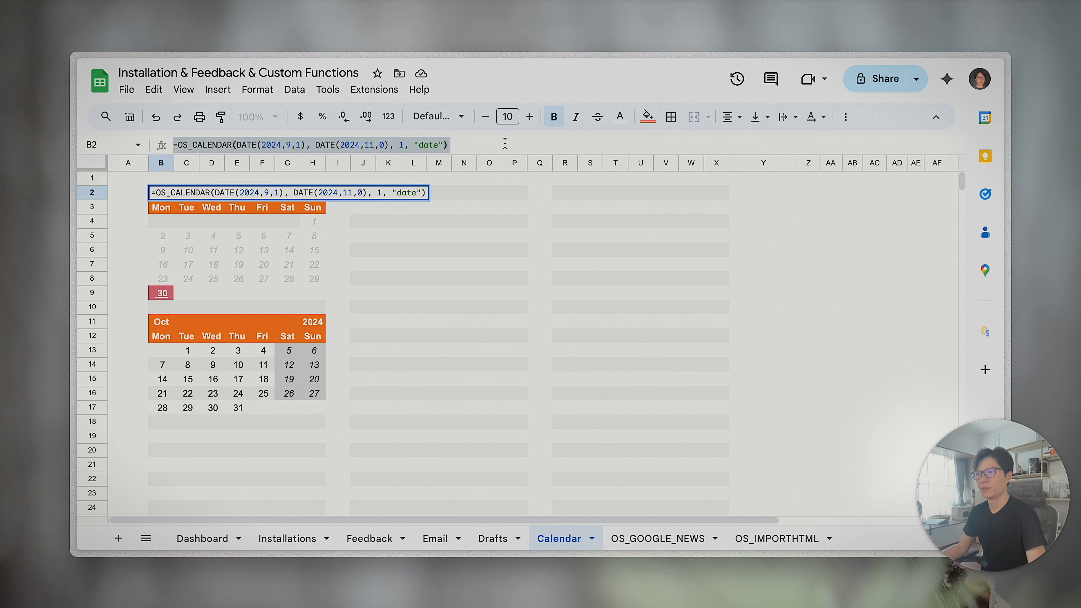
key(Tab)
click(364, 195)
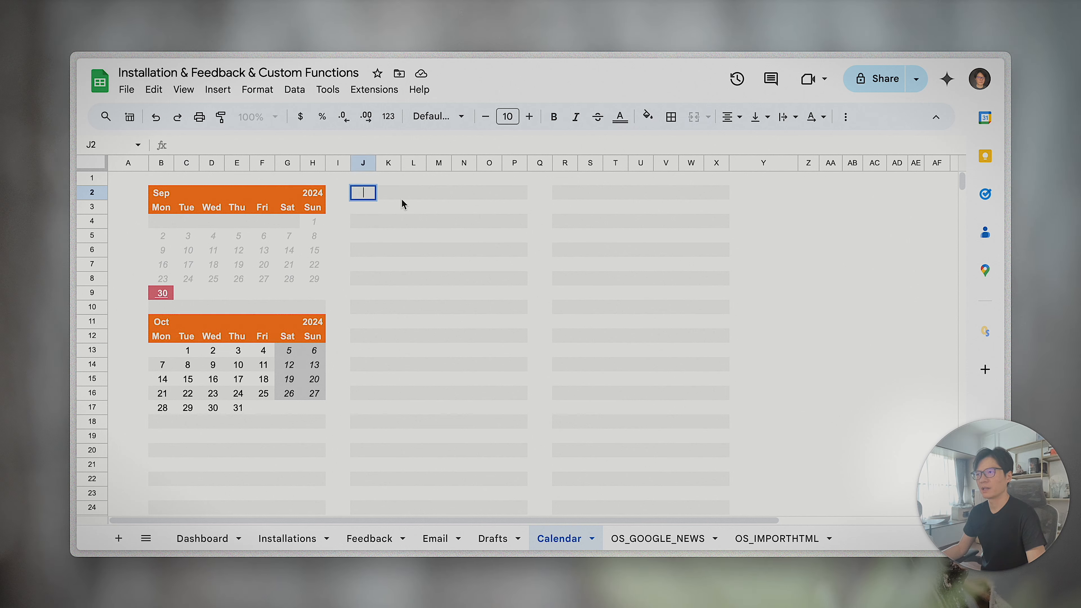
text(=OS_CALENDAR(DATE(2024,9,1), DATE(2024,11,0), 1, "date"))
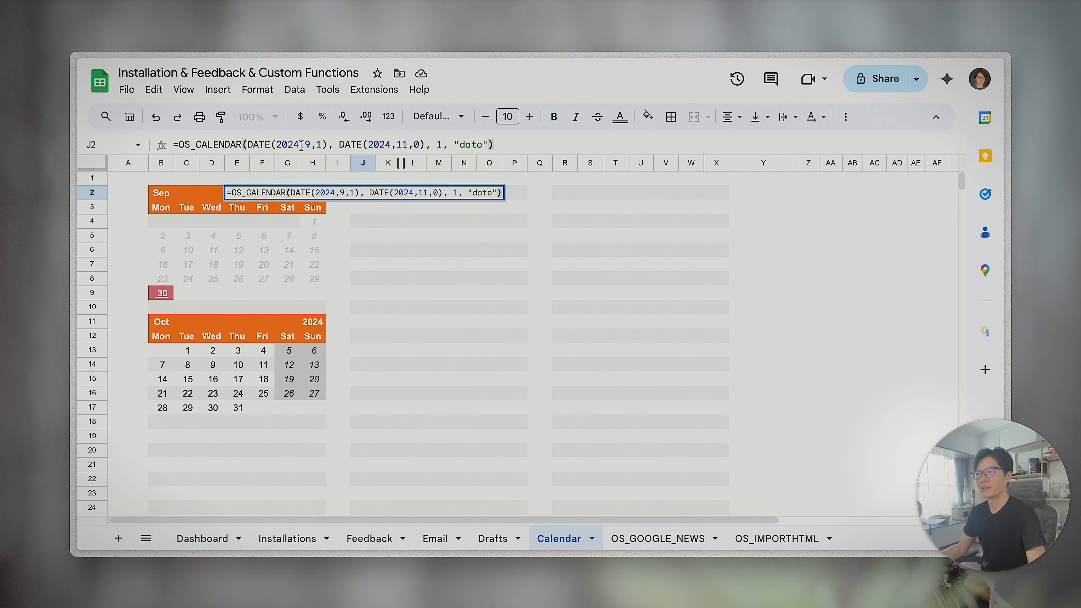
double_click(309, 145)
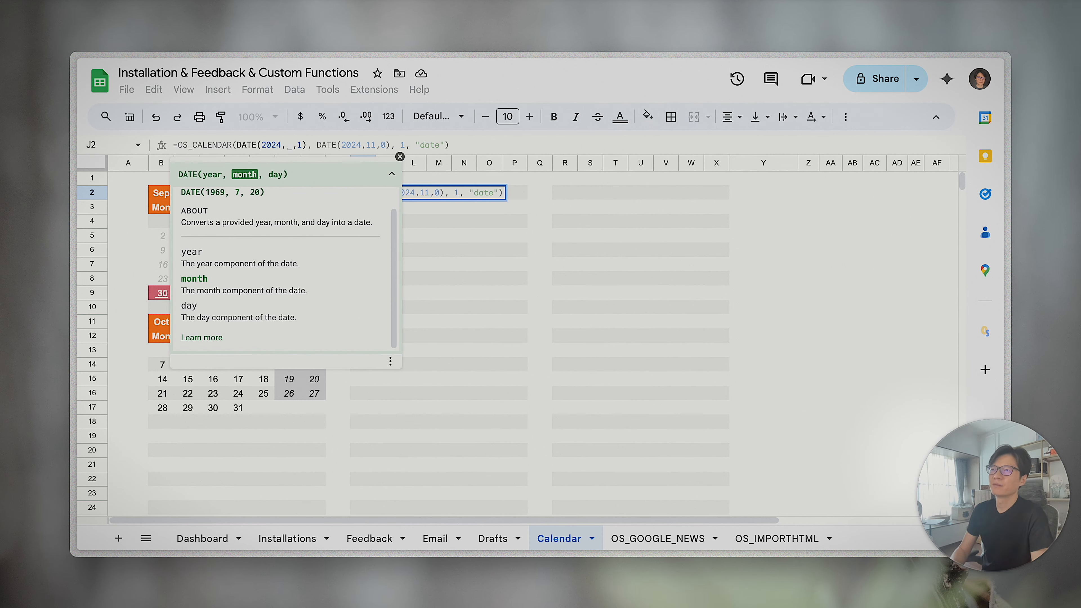
text(10)
Step: Re-enter 11 as the end date's month in the J2 formula and examine its month and day arguments
key(Right)
key(Right)
key(Right)
key(Right)
key(Right)
key(Right)
key(Right)
key(Right)
key(Right)
key(Right)
key(Right)
key(Right)
key(Right)
key(Right)
key(Right)
key(Right)
key(Right)
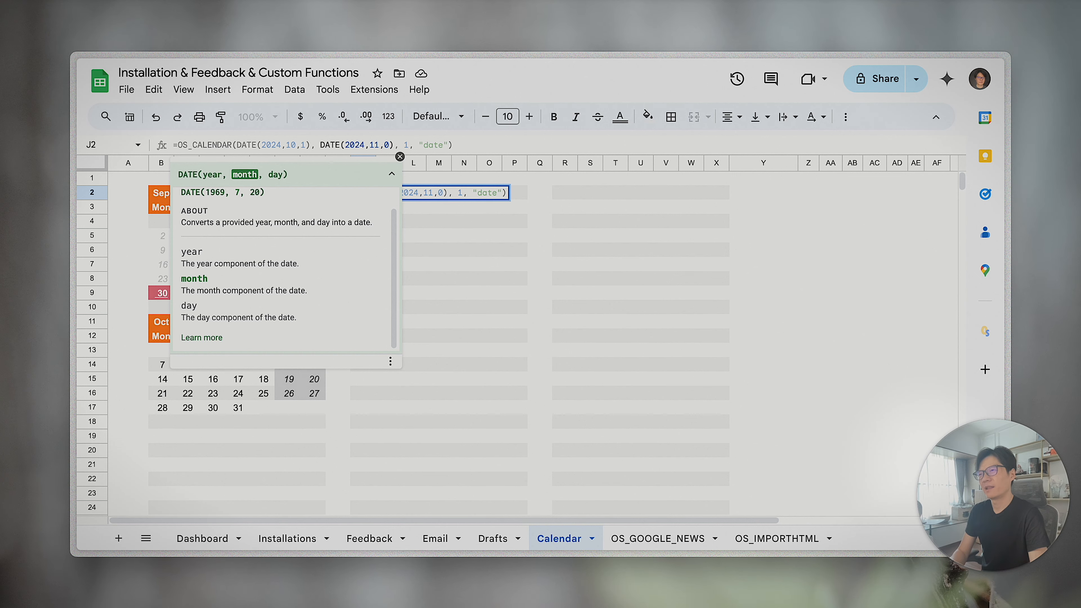
key(BackSpace)
key(BackSpace)
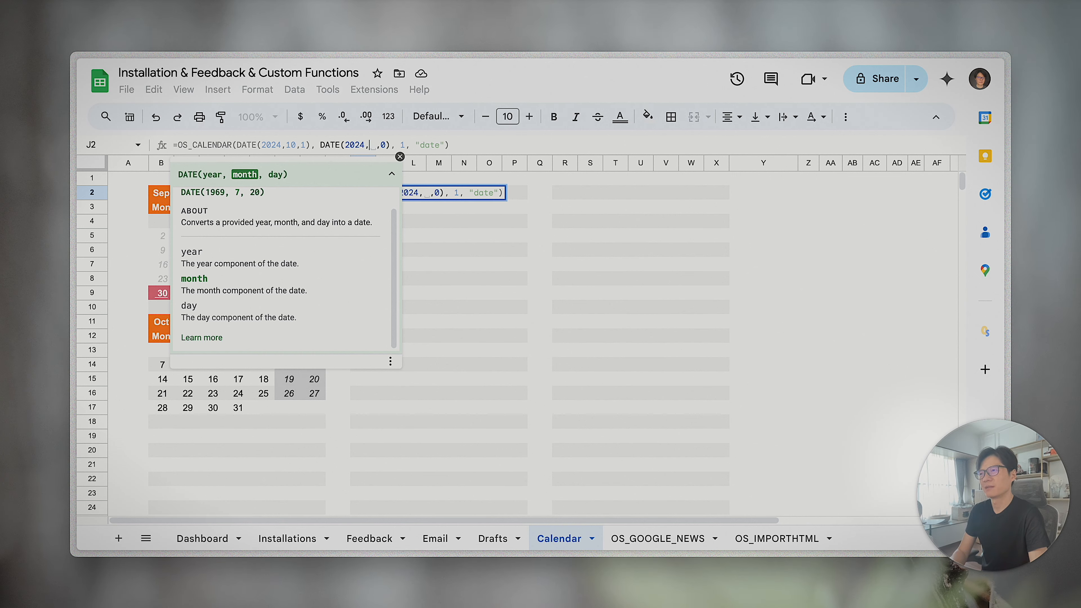
text(11)
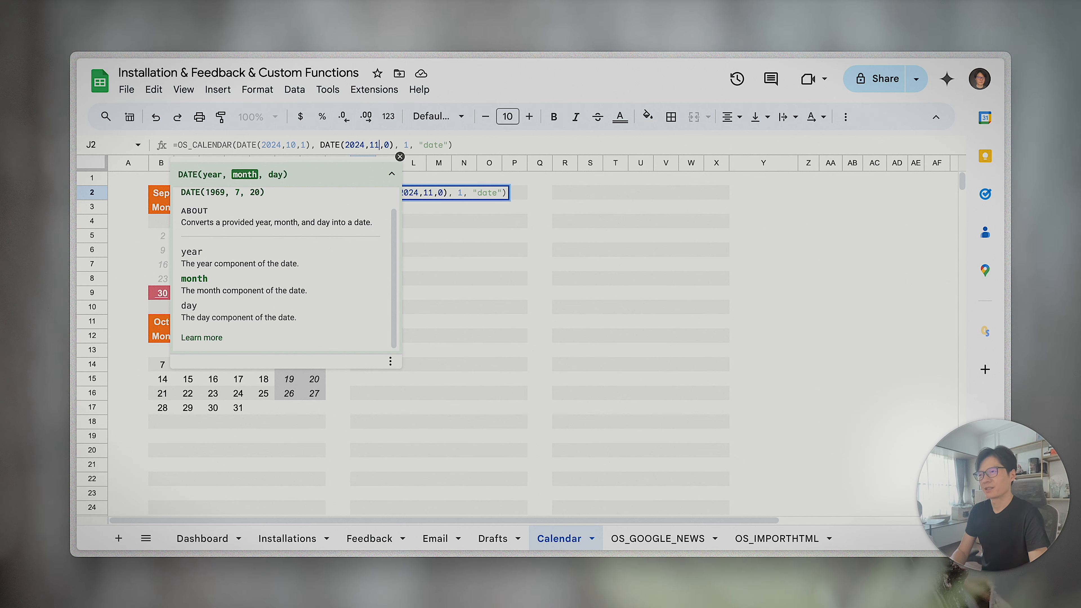
key(Right)
key(Right)
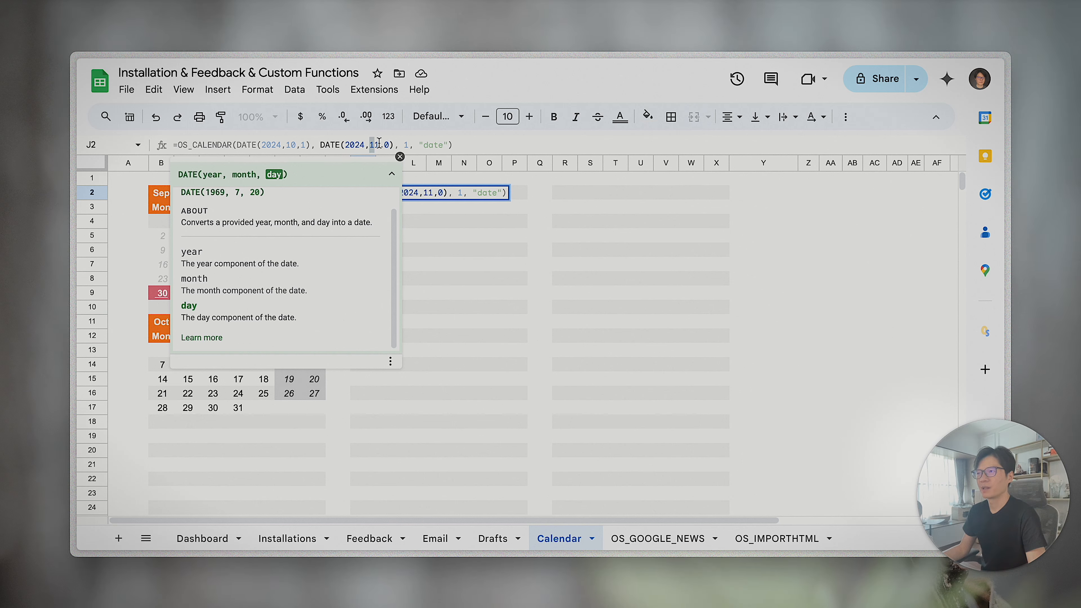
drag(388, 144, 372, 142)
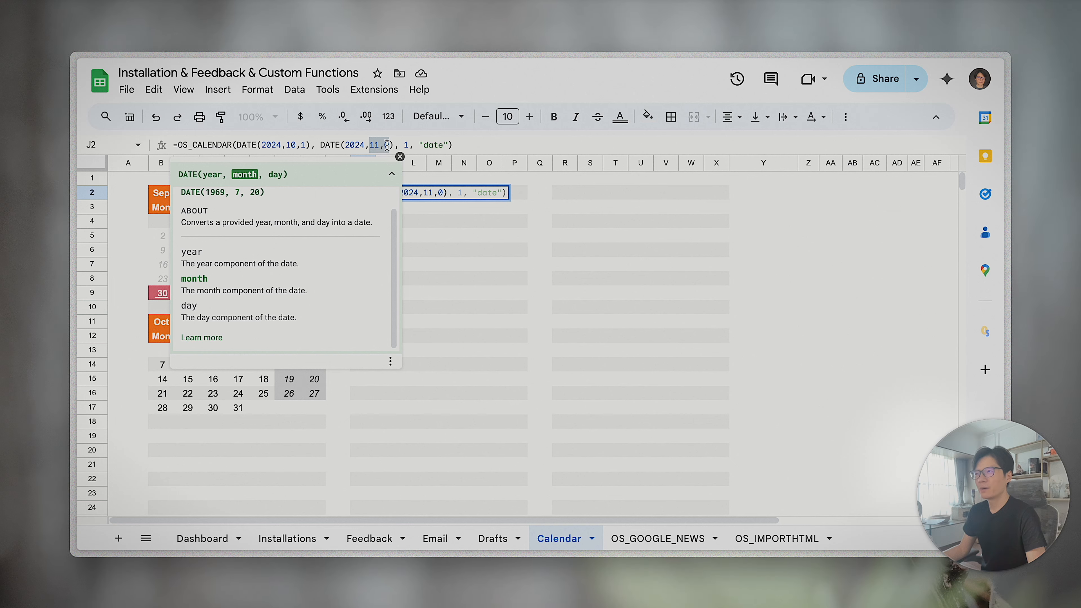
click(388, 145)
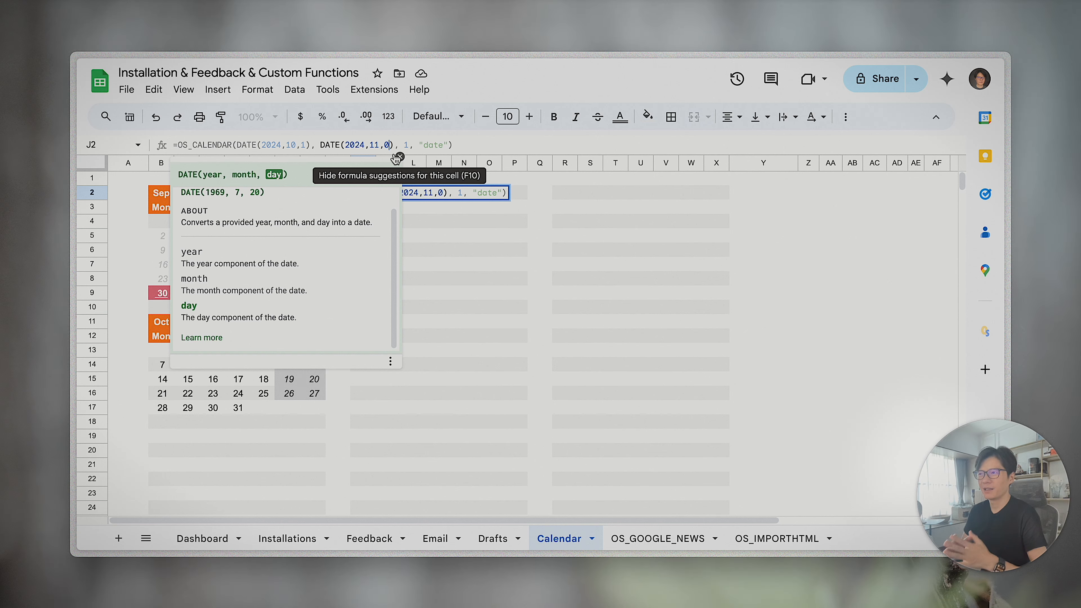
Step: Set the end date's day argument to 0 in the J2 formula and commit it
key(BackSpace)
text(-)
text(1)
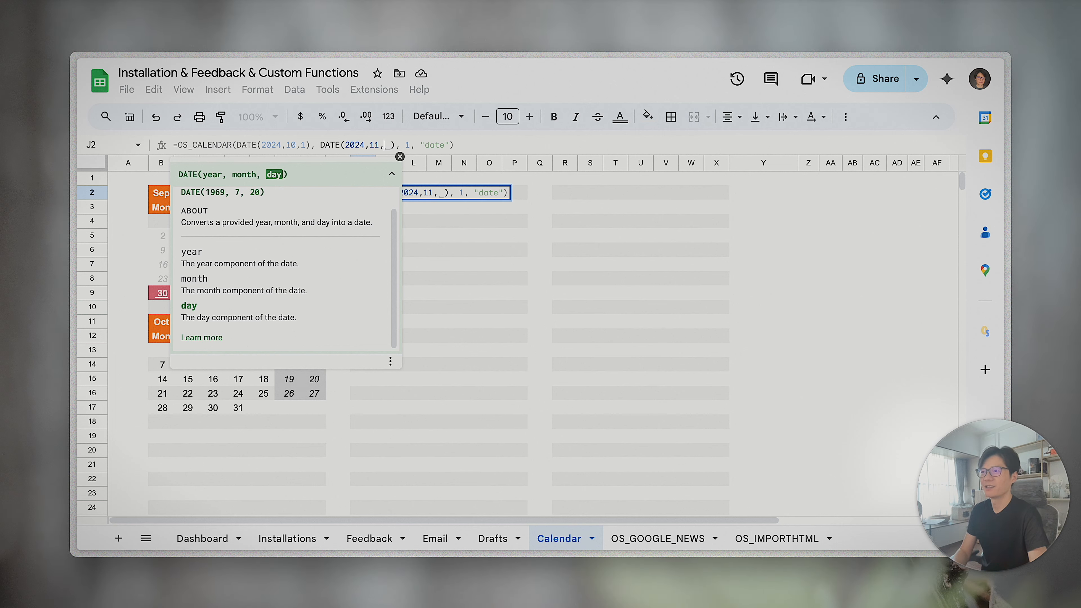
key(Return)
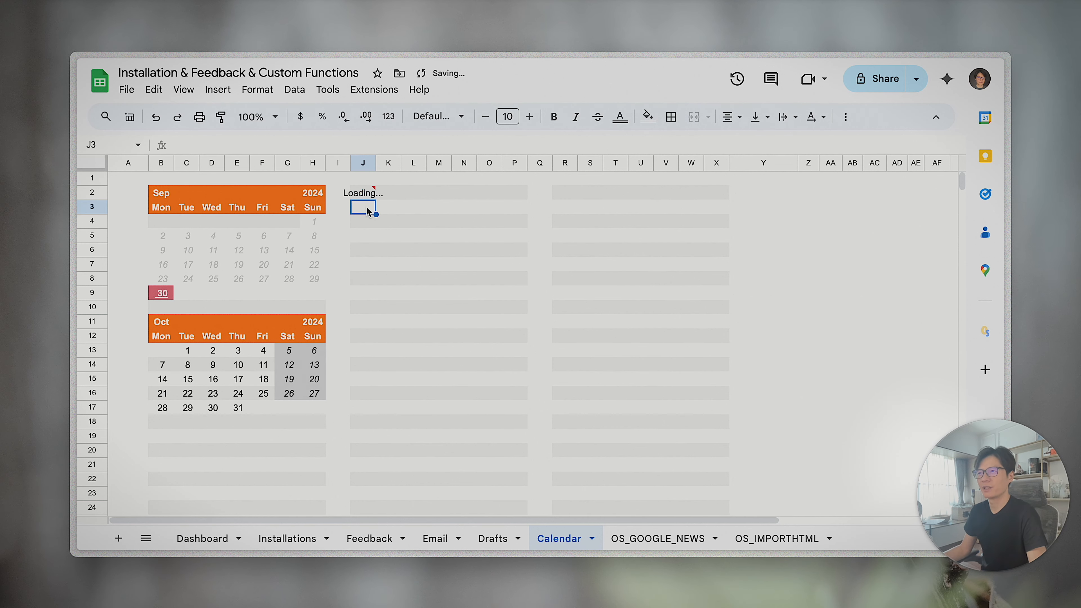
Step: Check the formula in J2 and the October calendar block J2:P8
click(372, 197)
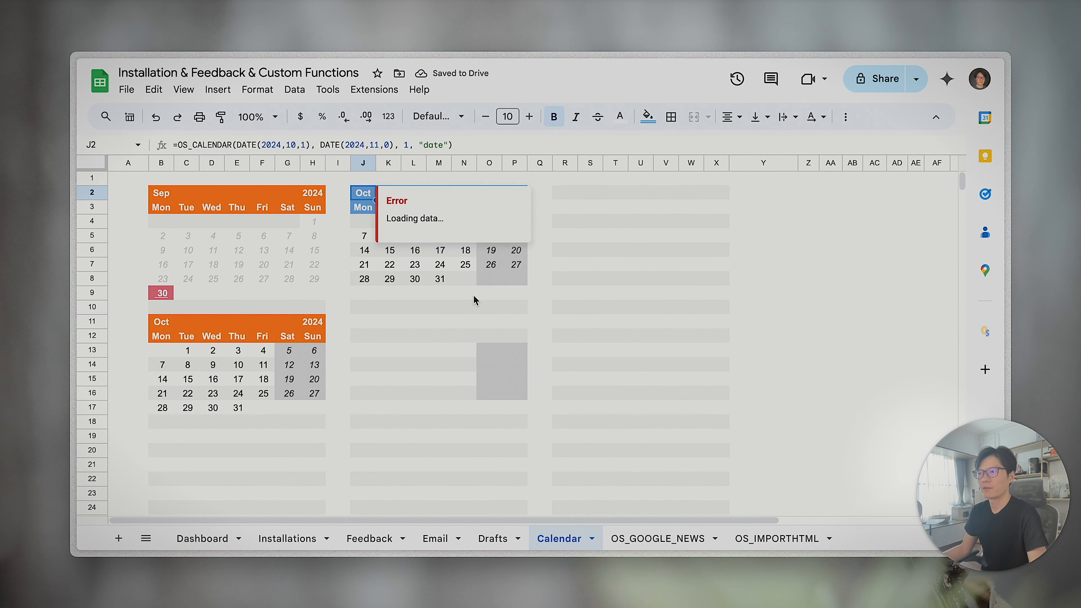
click(467, 284)
click(443, 280)
drag(364, 197, 520, 285)
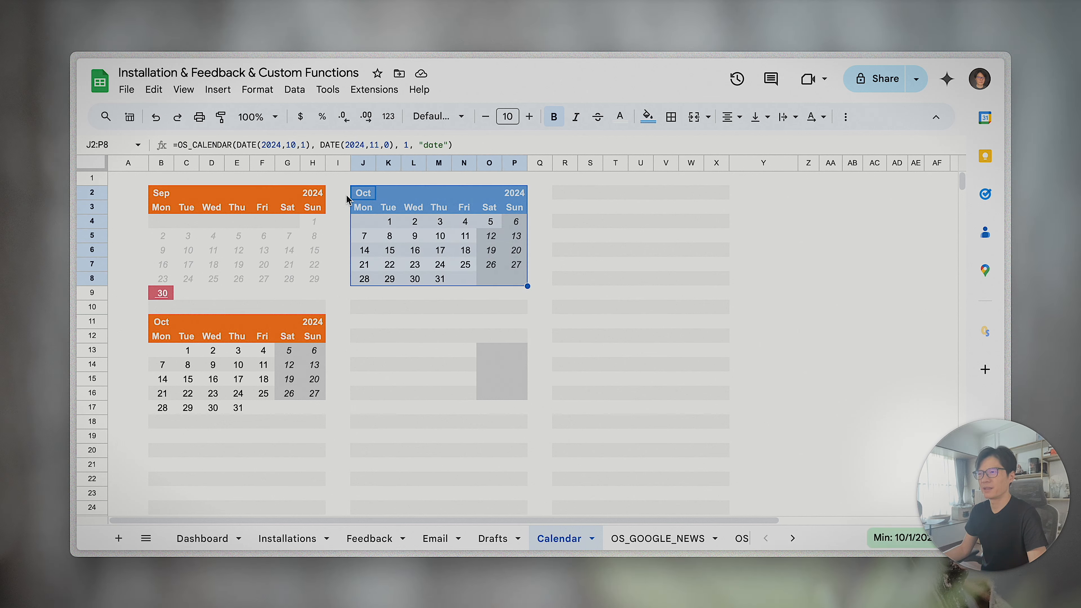
Step: Copy the OS_CALENDAR formula from J2 into R2
click(366, 194)
triple_click(411, 145)
key(ctrl+c)
key(Tab)
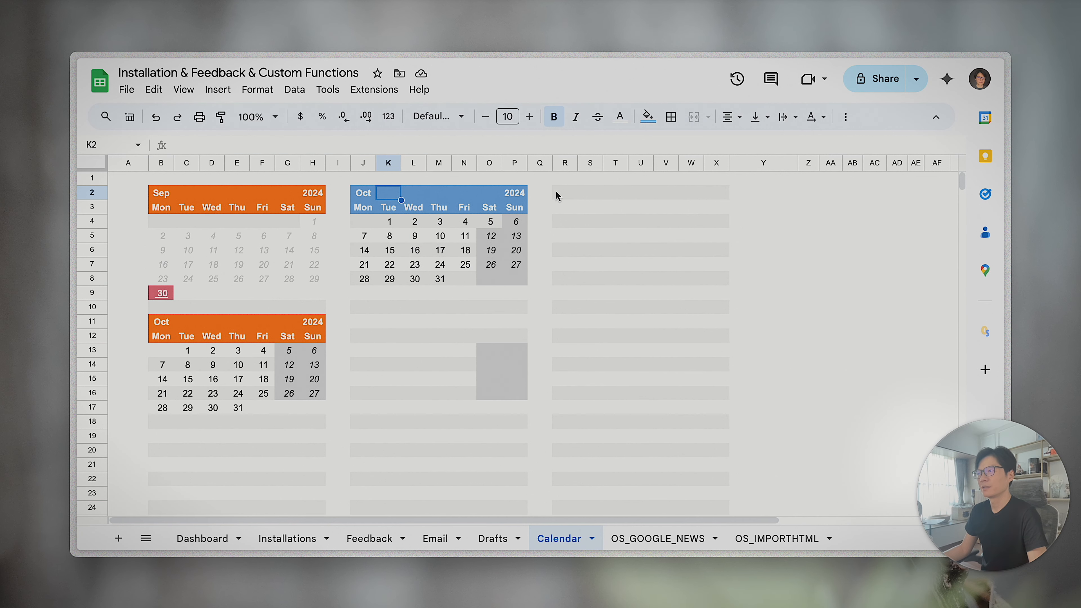
click(555, 195)
key(ctrl+v)
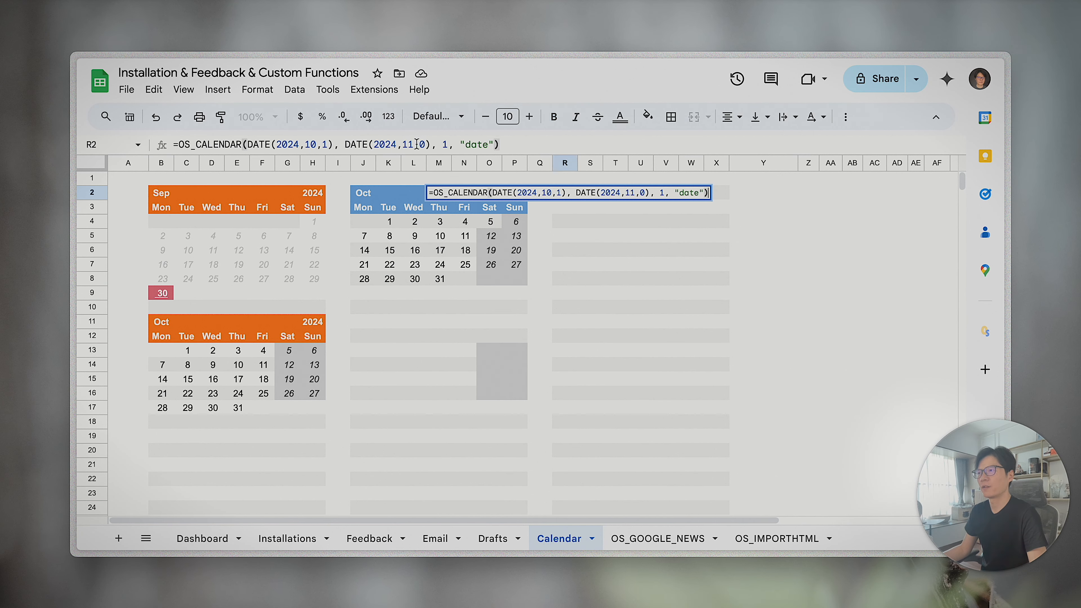
Step: Set the R2 formula's start date to DATE(2024,11,1) and its end date to DATE(2024,12,0), and commit it
click(314, 145)
key(BackSpace)
text(1)
key(Right)
key(Right)
key(Right)
key(Right)
key(Right)
key(Right)
key(Right)
key(Right)
key(Right)
key(Right)
key(Right)
key(Right)
key(Right)
key(Right)
key(Right)
key(Right)
key(Right)
key(BackSpace)
text(2)
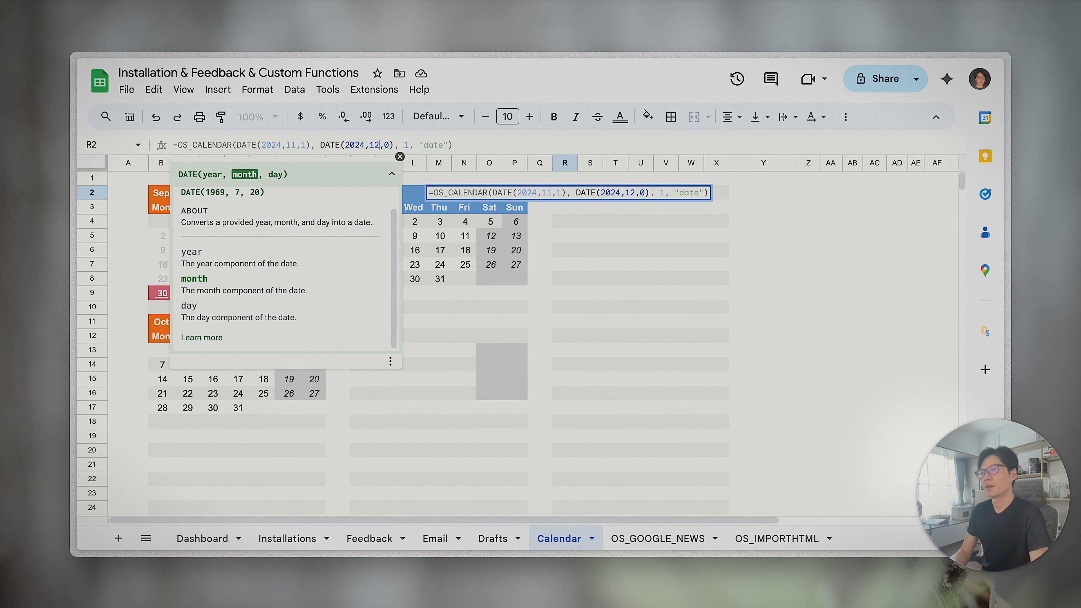
key(Return)
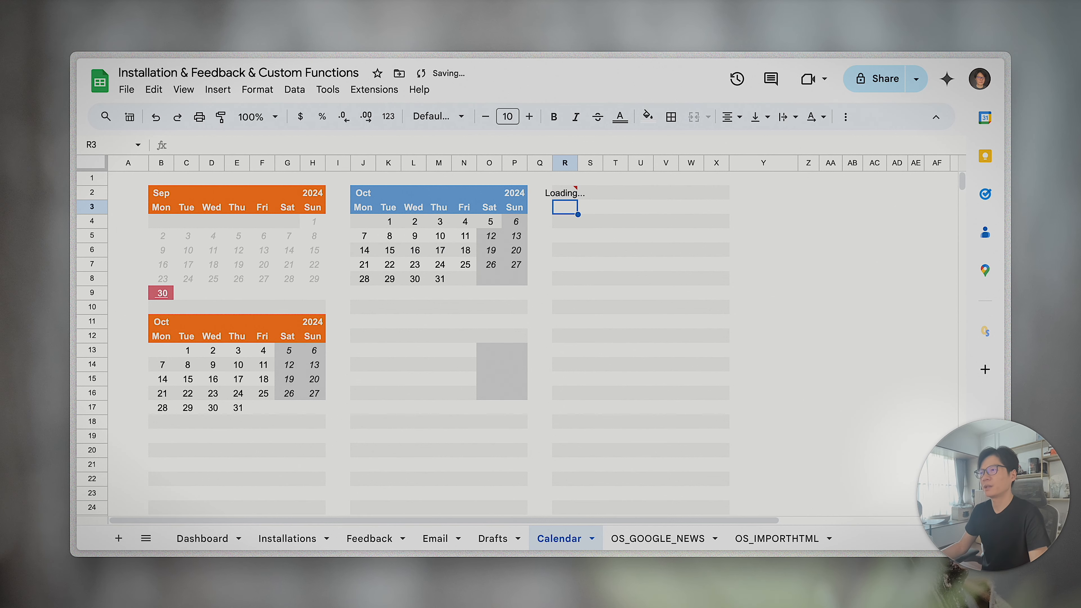
Step: Check the November formula in R2 and the October header in B11
click(566, 197)
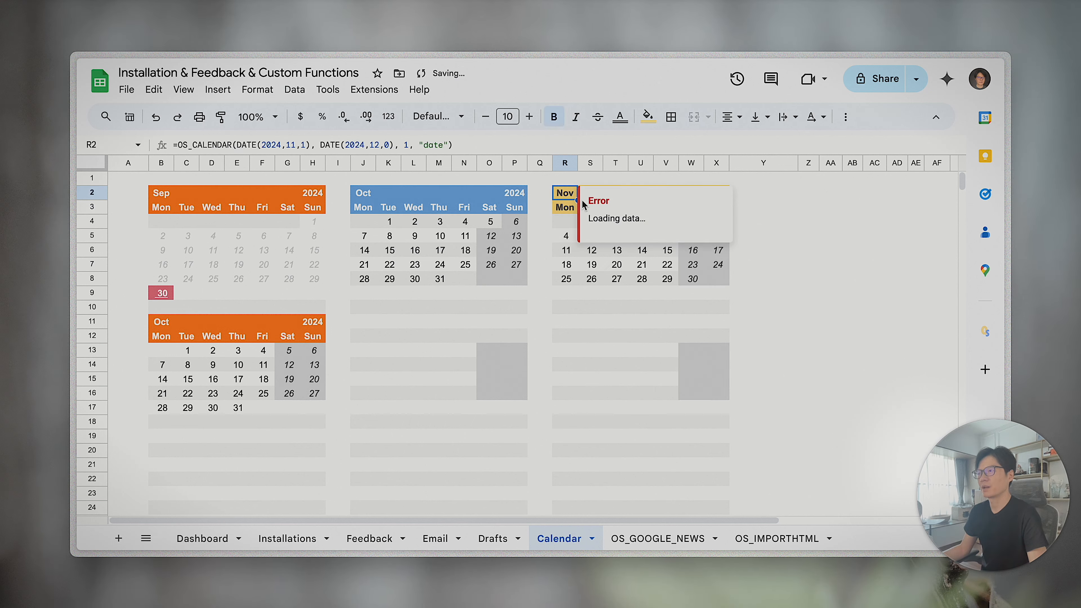
click(160, 322)
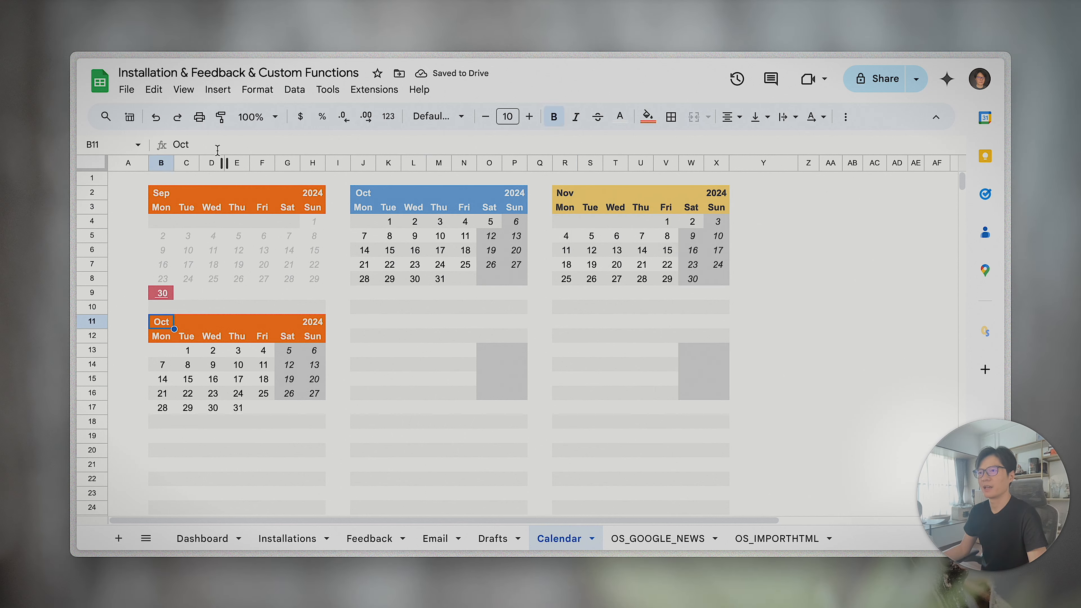
Step: Set the end date in the B2 OS_CALENDAR formula to DATE(2024,10,0) and commit it
click(165, 194)
click(170, 326)
click(166, 195)
click(371, 144)
key(BackSpace)
text(2)
key(Return)
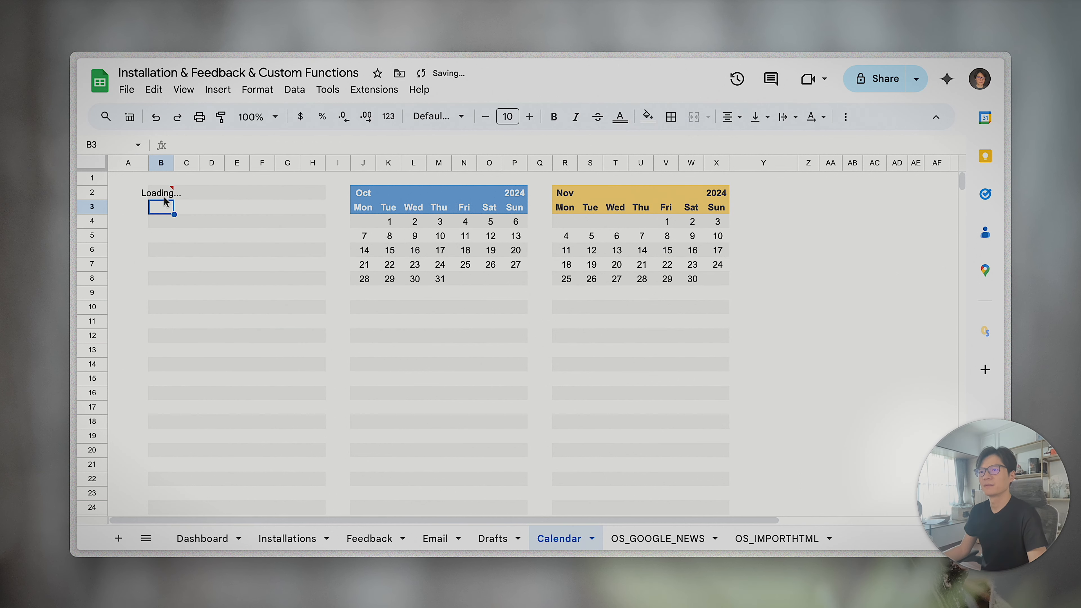
Step: Check the September formula in B2 and the calendar blocks for October and November
click(152, 189)
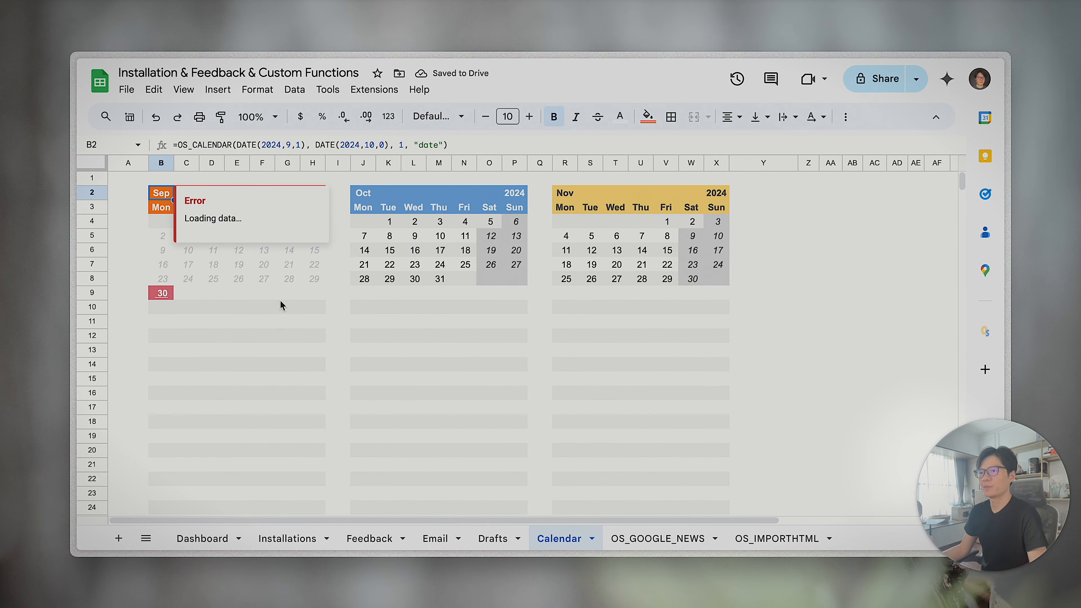
click(282, 295)
click(377, 196)
drag(565, 193, 710, 294)
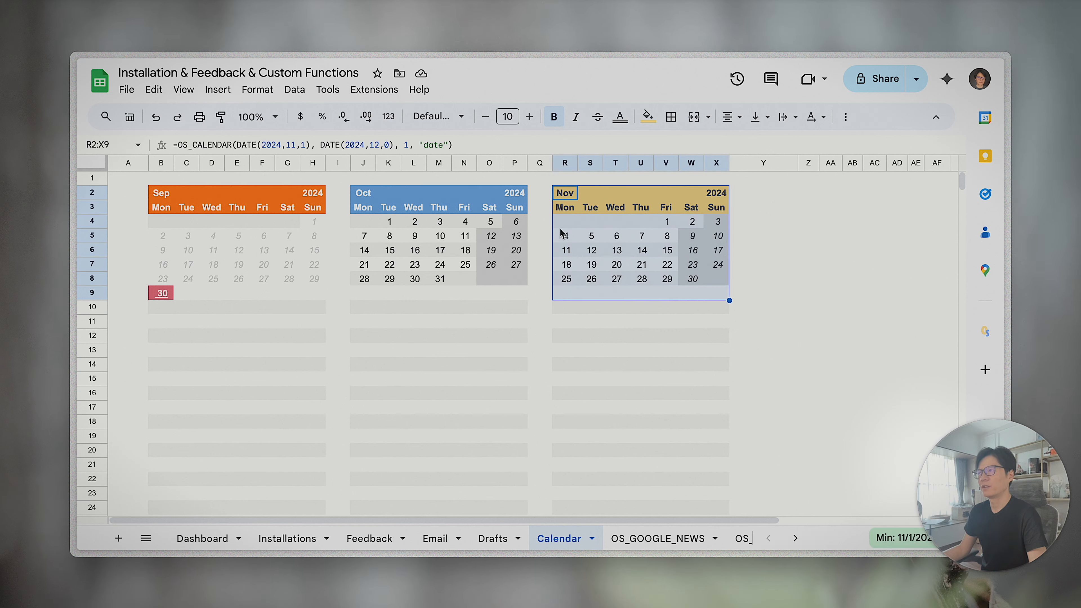
click(167, 341)
Step: Copy the OS_CALENDAR formula from R2 into B11, below the September calendar
click(565, 193)
triple_click(412, 148)
key(super+c)
key(Tab)
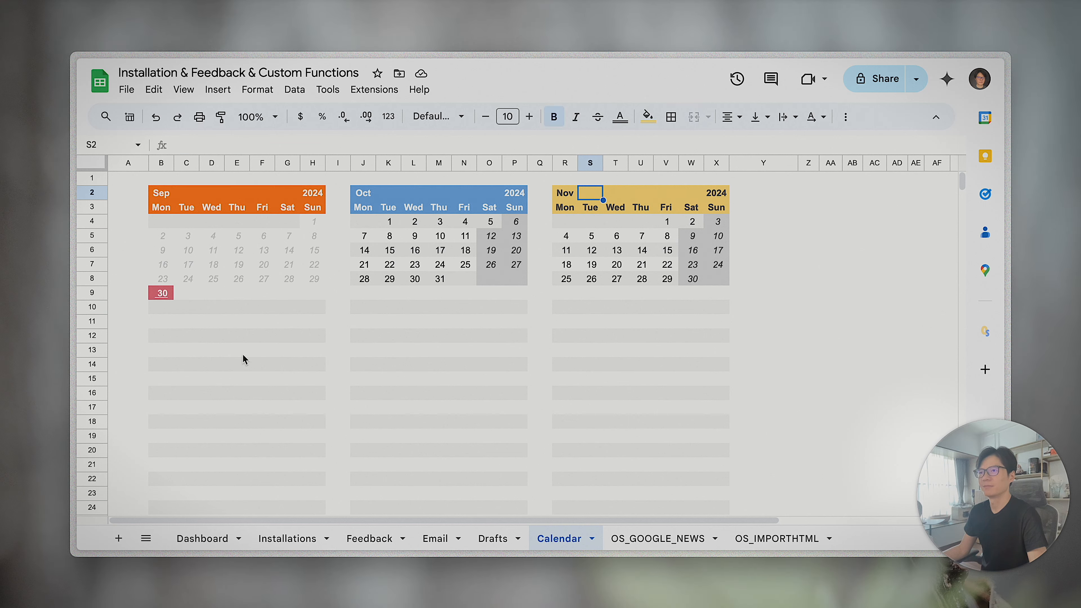
double_click(159, 324)
key(super+v)
Step: Set the B11 formula's start date to DATE(2024,12,1) and its end date to DATE(2025,1,0), and commit it
click(203, 323)
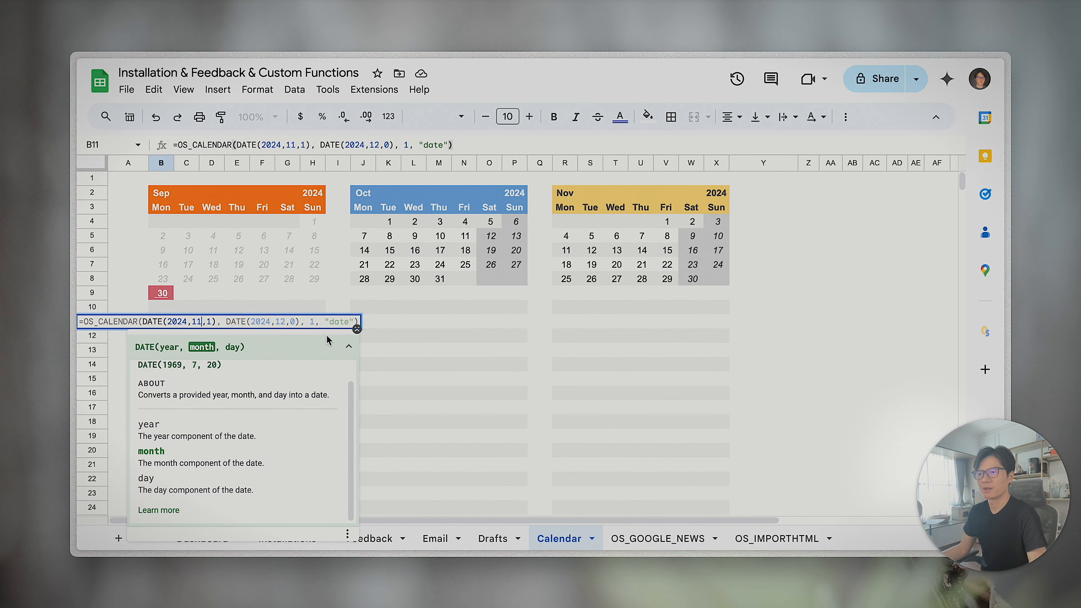
key(BackSpace)
text(2)
key(Right)
key(Right)
key(Right)
key(Right)
key(Right)
key(Right)
key(Right)
key(Right)
key(Right)
key(Right)
key(Right)
key(Right)
key(Right)
key(Right)
key(BackSpace)
text(5)
key(Right)
key(Right)
key(Right)
key(BackSpace)
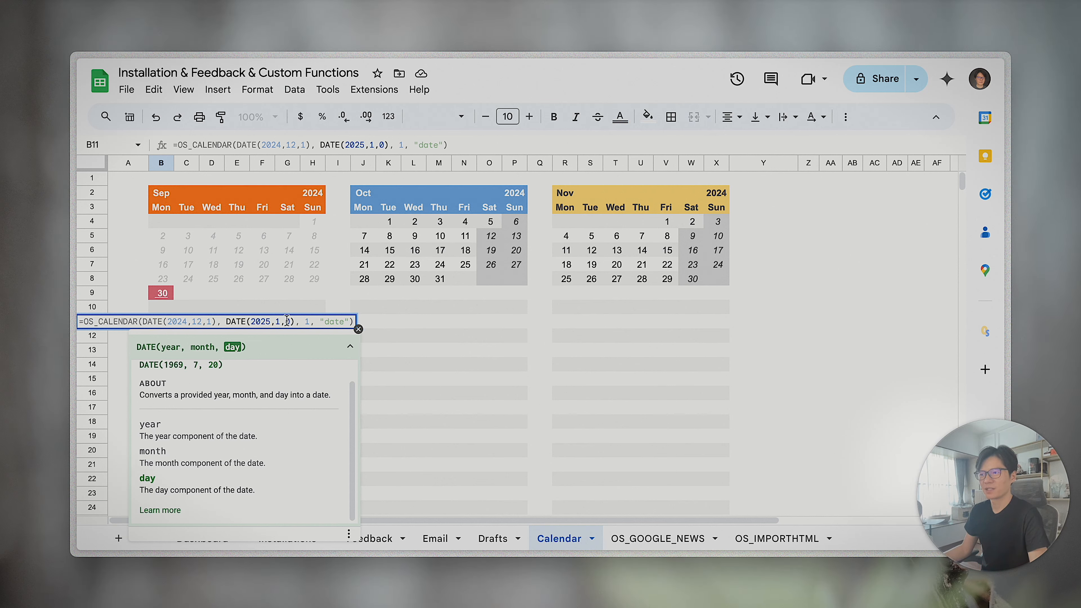
key(Return)
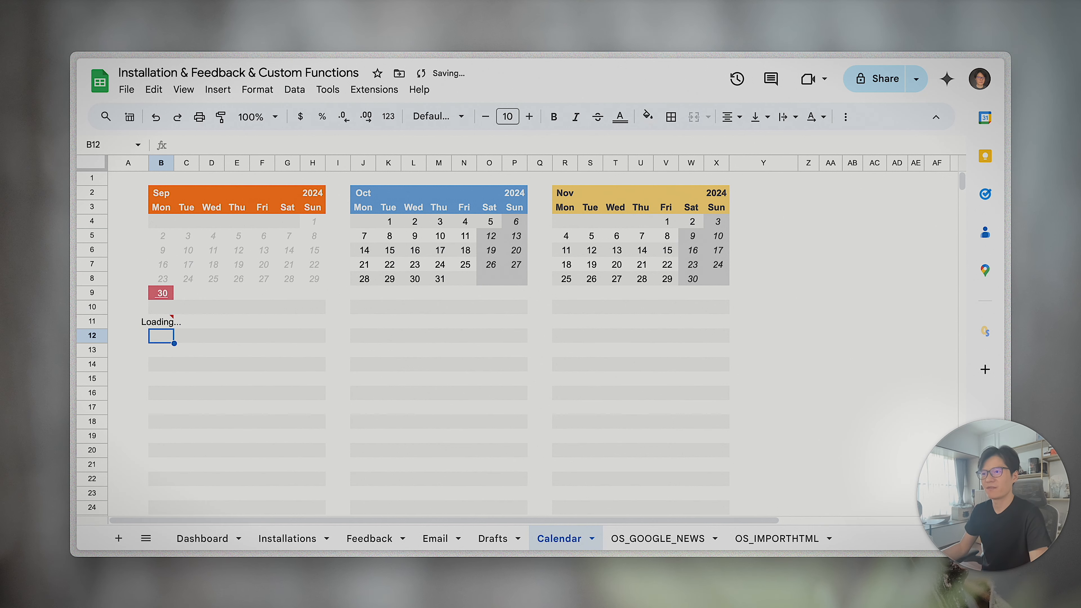
Step: Check the formula in B11 and the December calendar block, comparing it with the empty cells in column Z
key(Up)
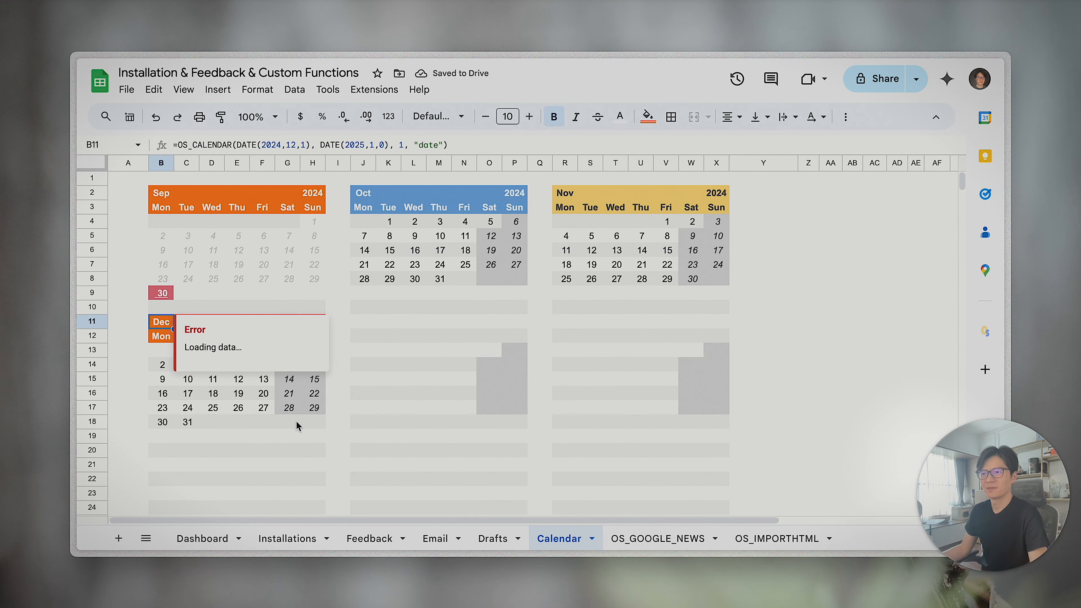
click(284, 436)
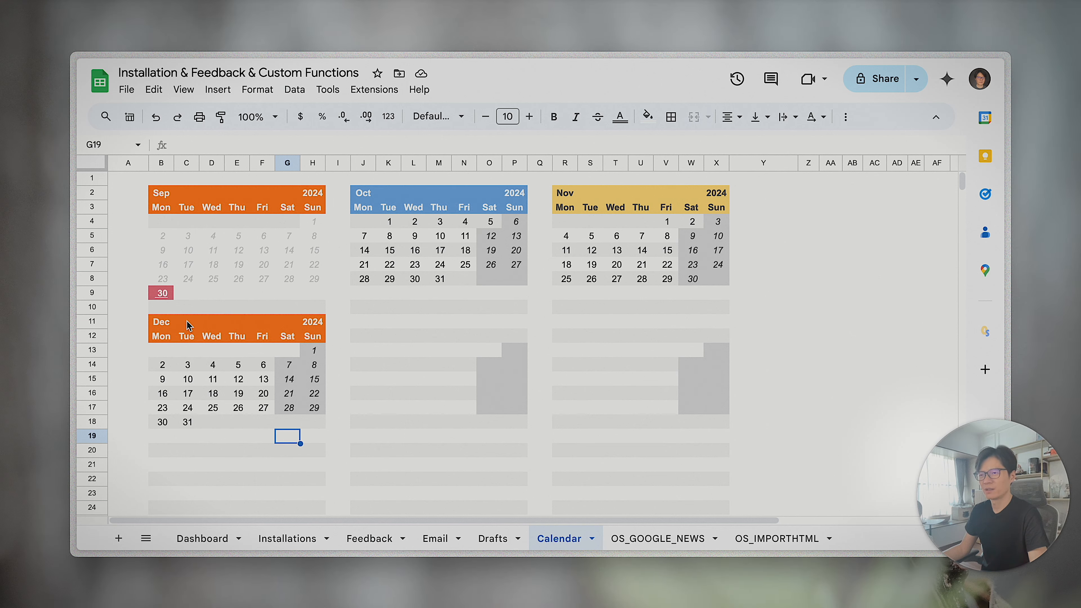
click(771, 192)
click(803, 195)
click(147, 324)
click(156, 323)
click(811, 196)
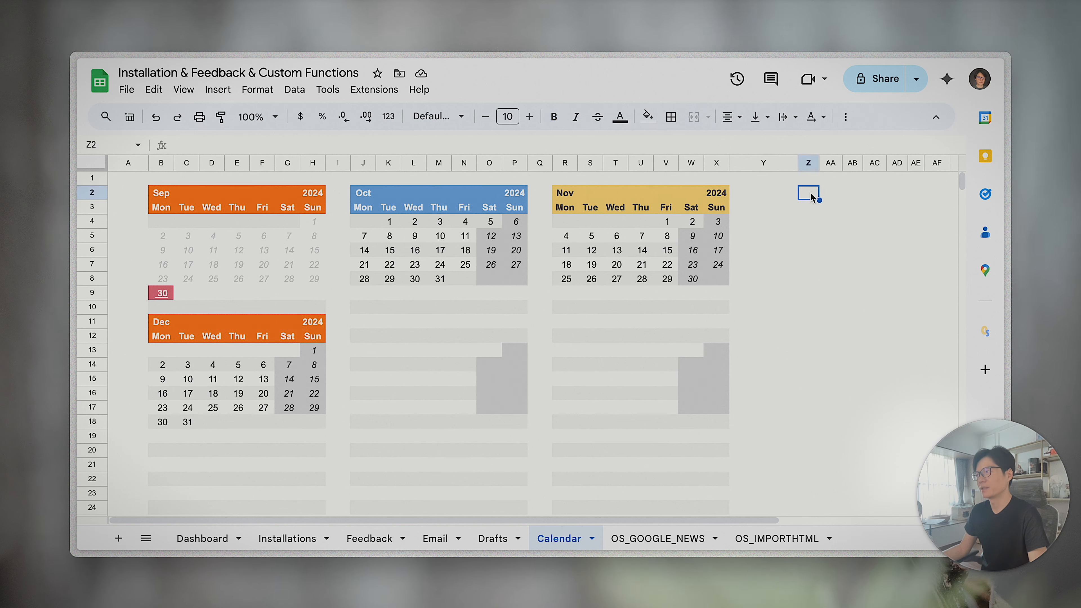
click(172, 326)
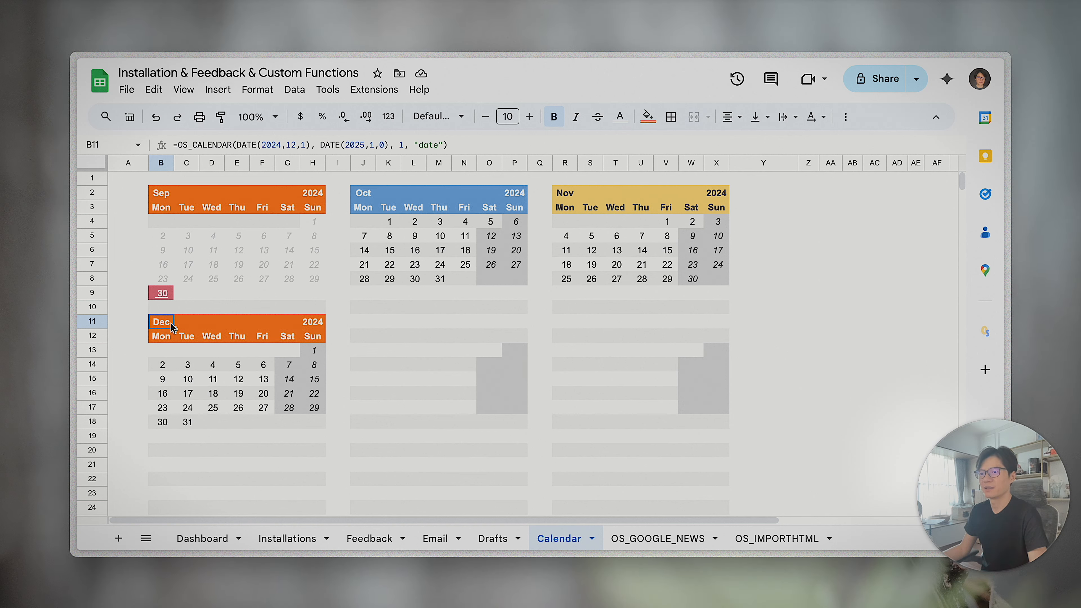
click(812, 179)
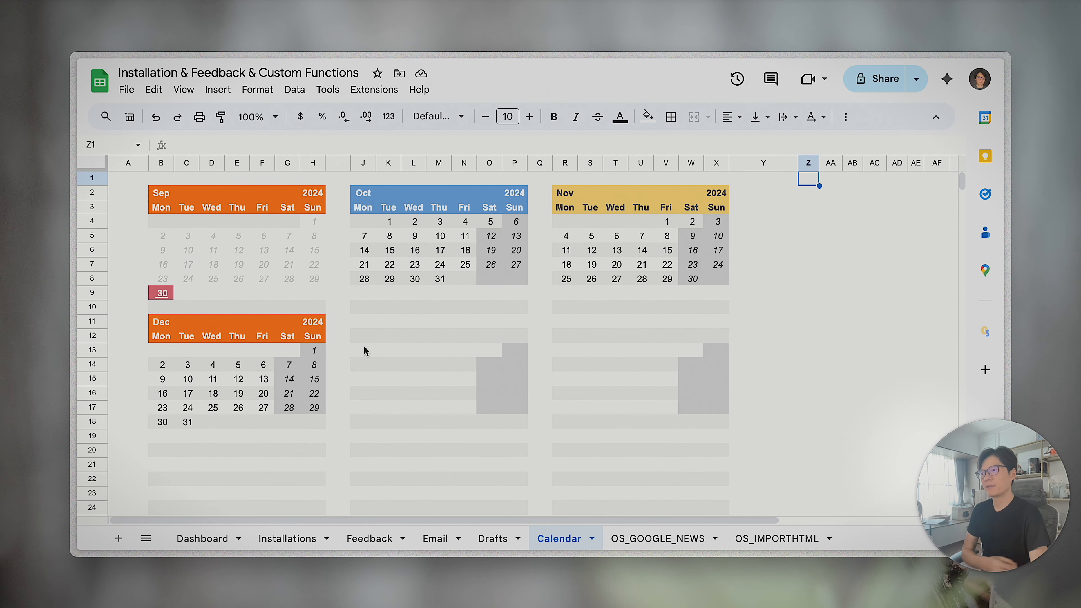
scroll(512, 379, down, 3)
scroll(512, 379, up, 3)
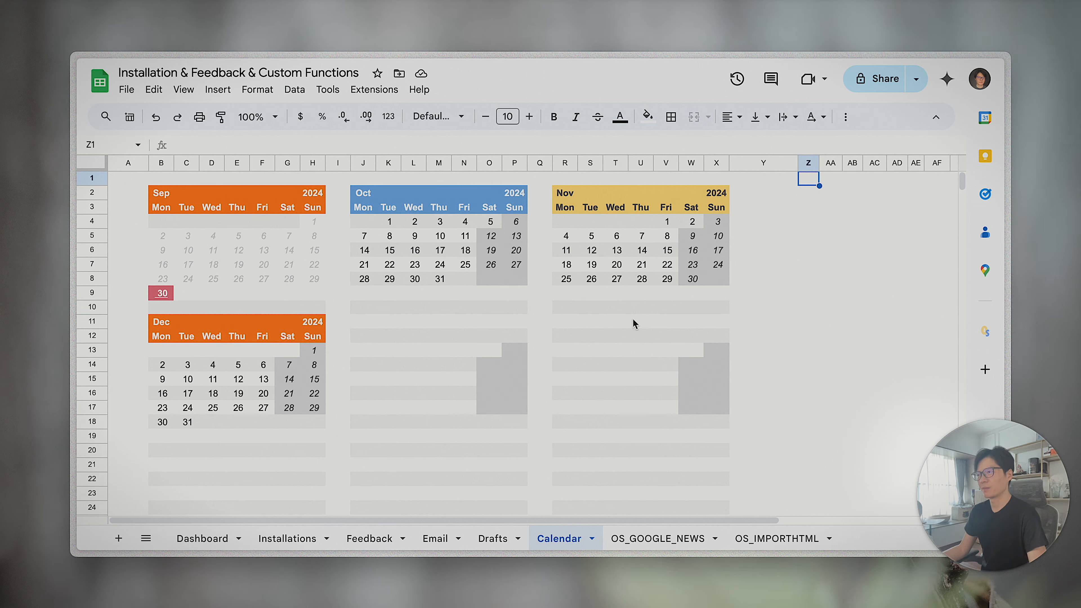
Step: Examine the weekend formatting of the November Saturday in W4 and column W, and the September calendar block
click(688, 221)
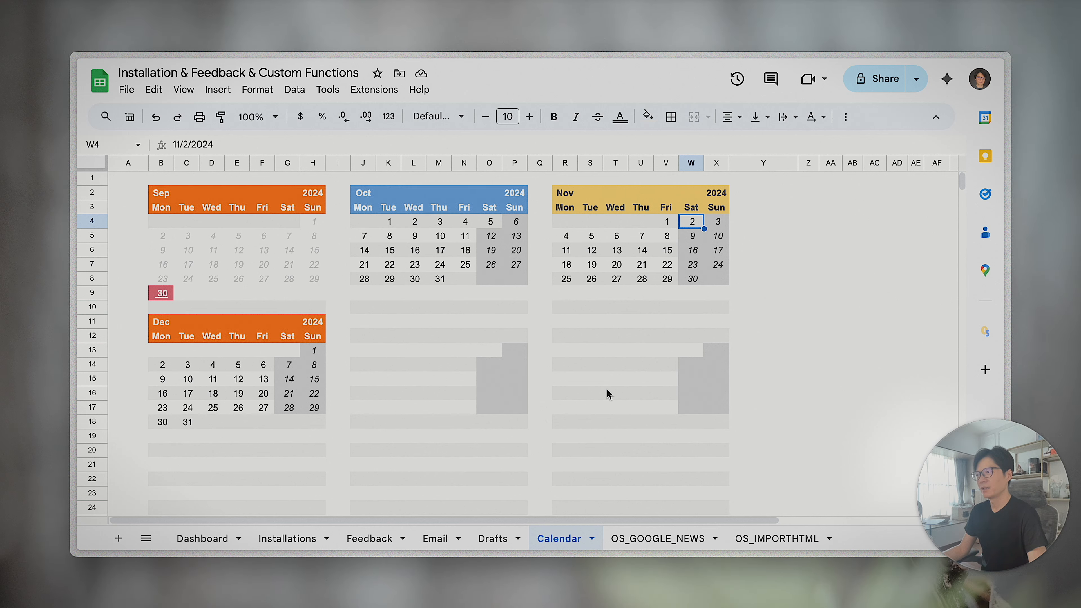
click(692, 165)
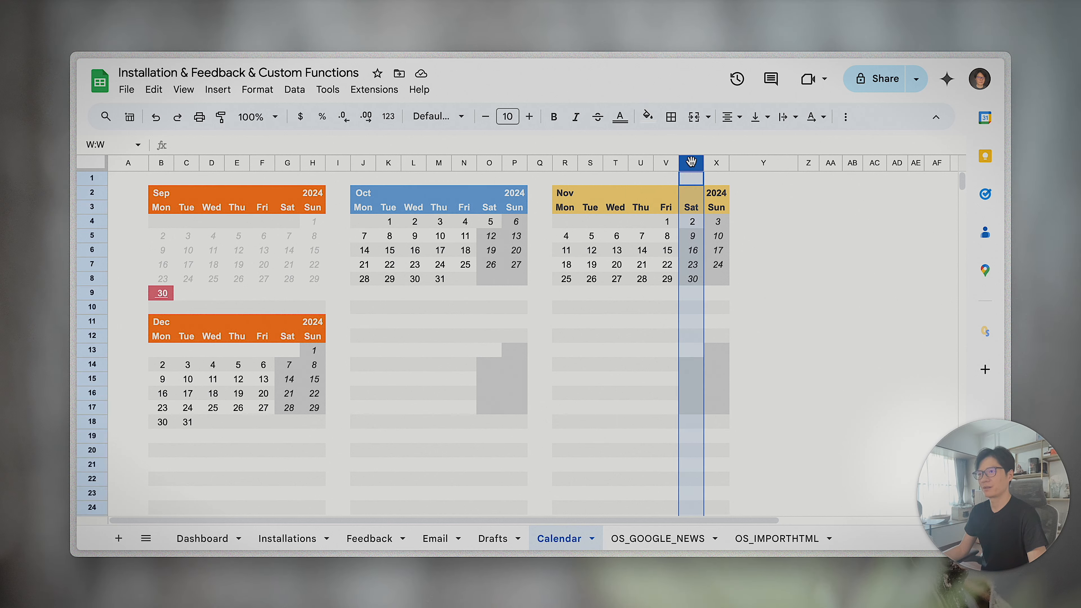
click(693, 227)
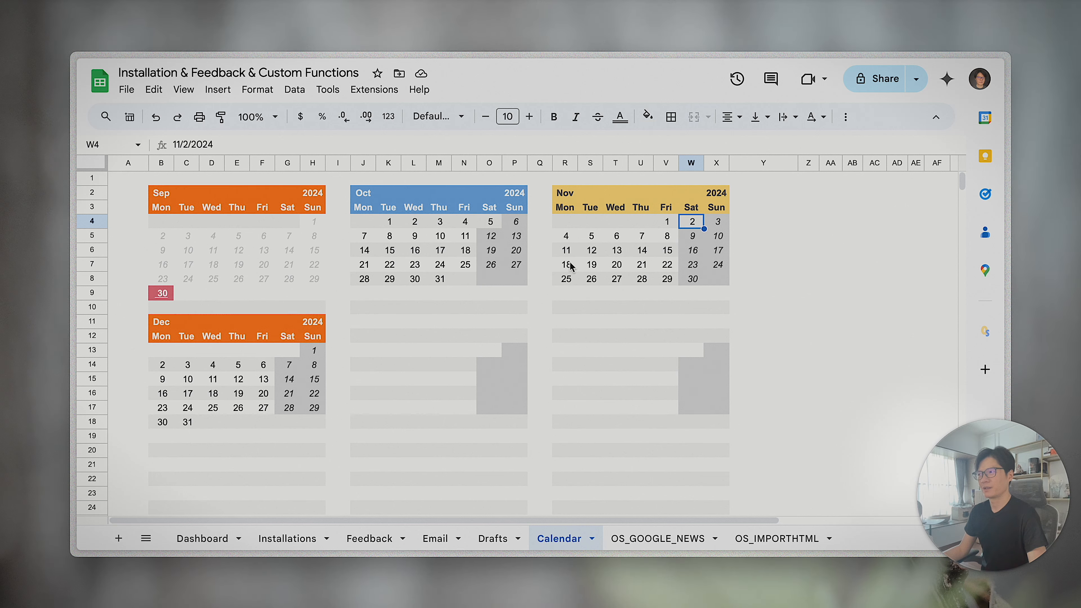
click(777, 221)
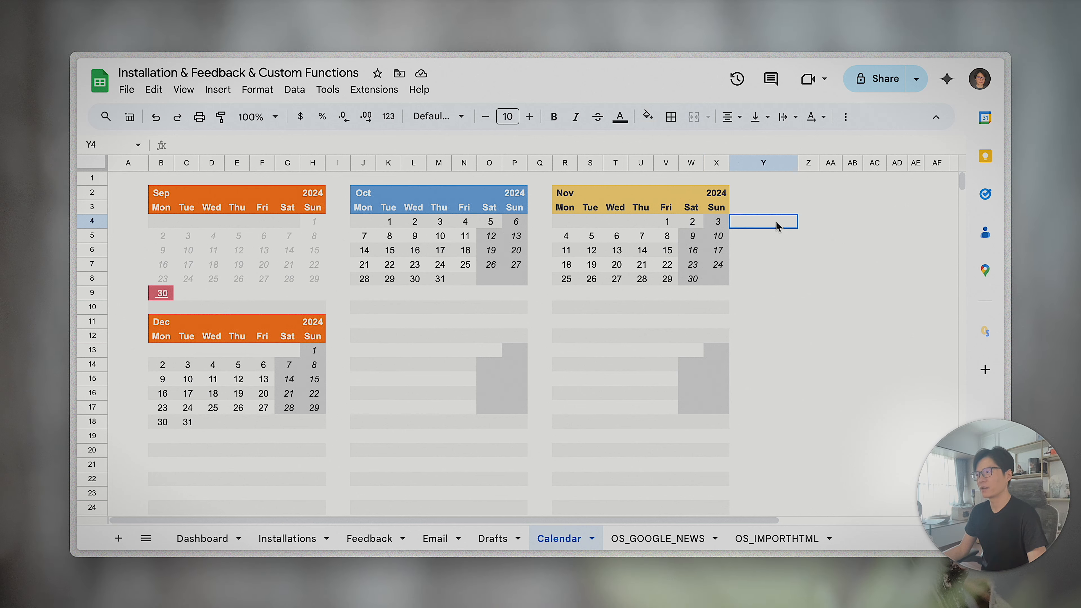
click(168, 198)
drag(169, 198, 323, 295)
click(463, 334)
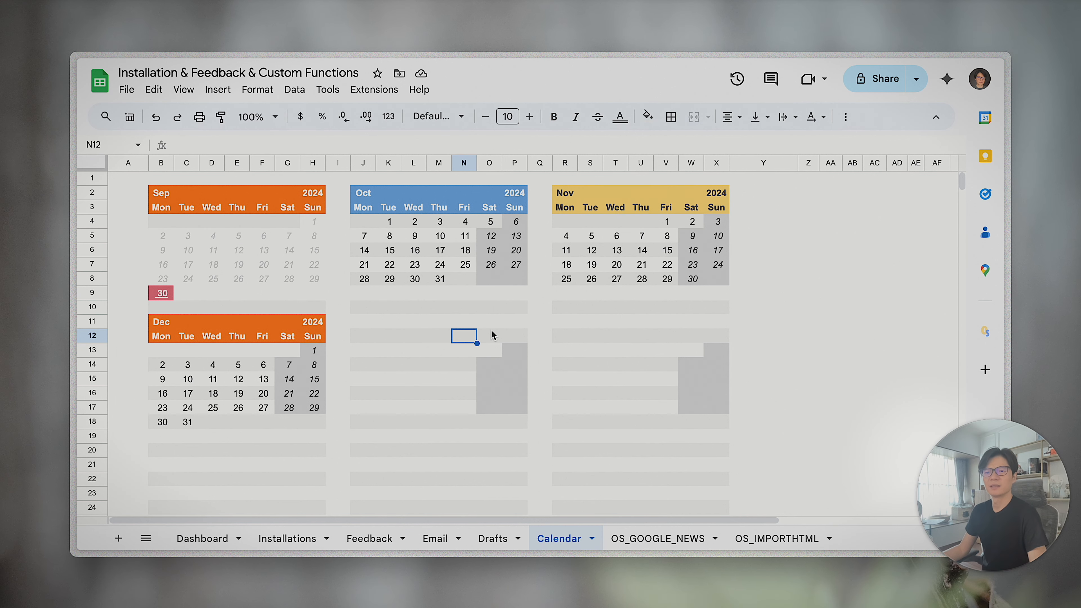